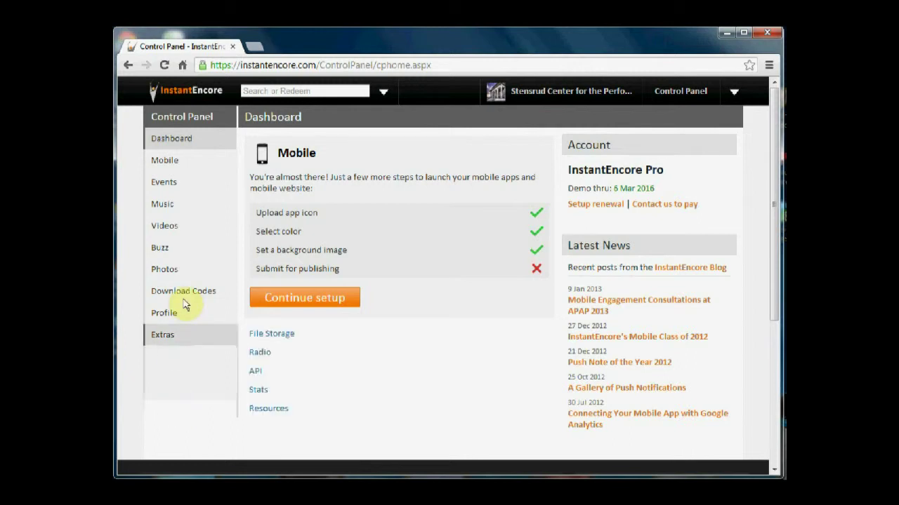
- Open the mobile app's Tabs settings and enter Facebook as the label for a new custom tab
mouse_move(181, 163)
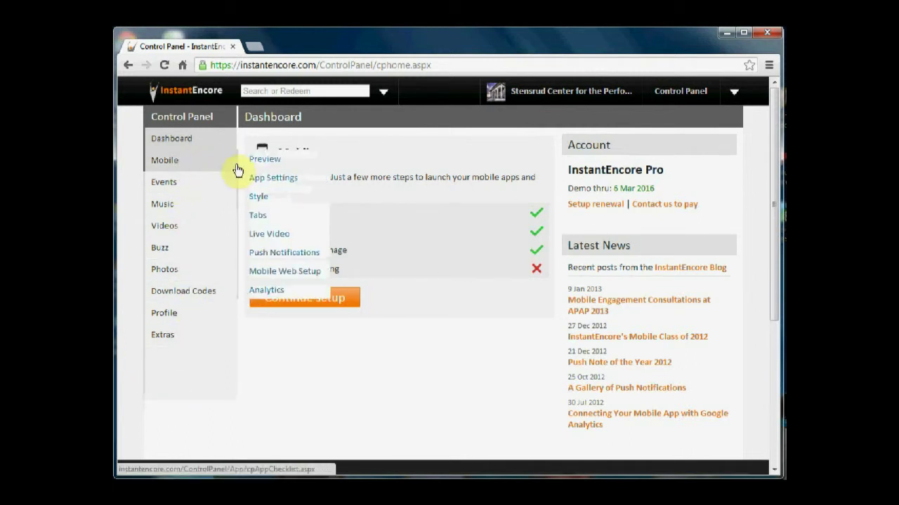
left_click(259, 218)
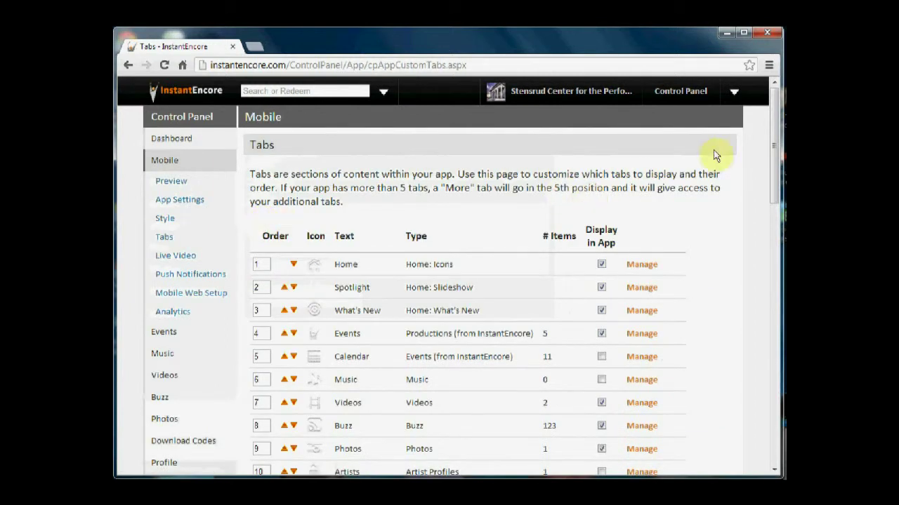
left_click_drag(777, 138, 772, 255)
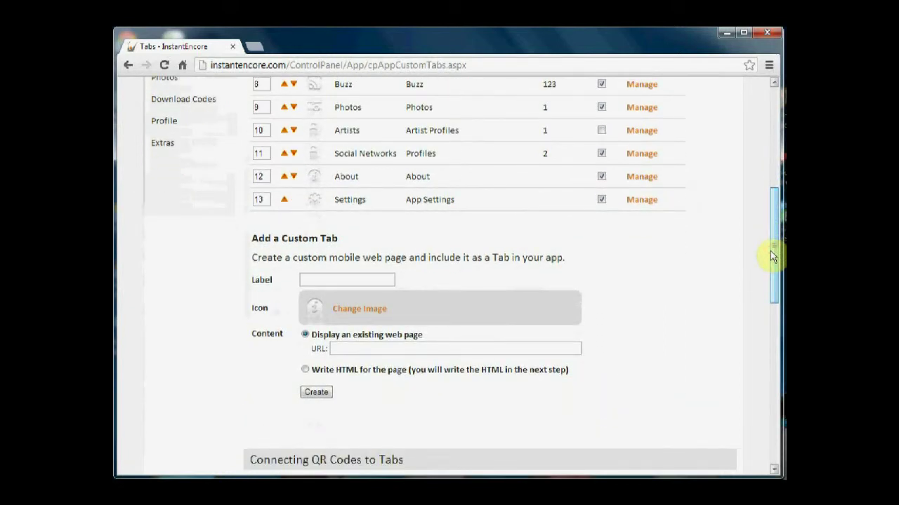
left_click_drag(772, 257, 772, 258)
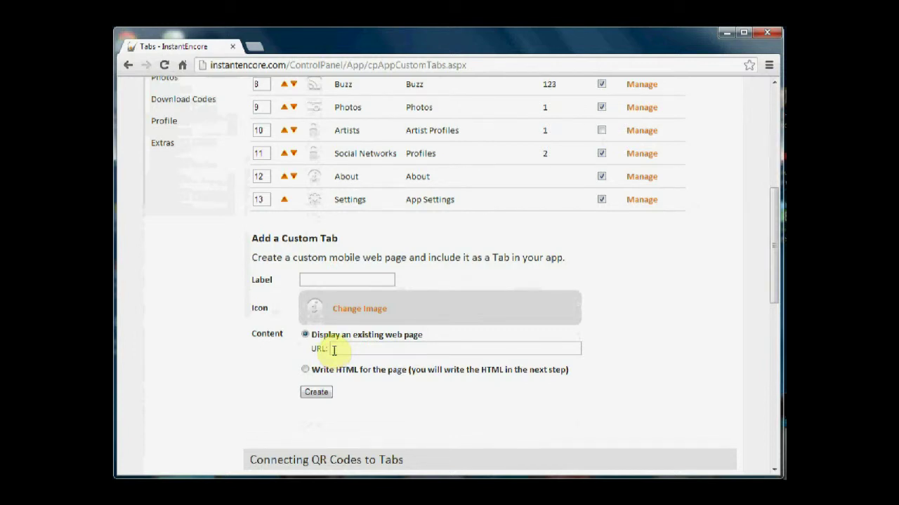
left_click(308, 276)
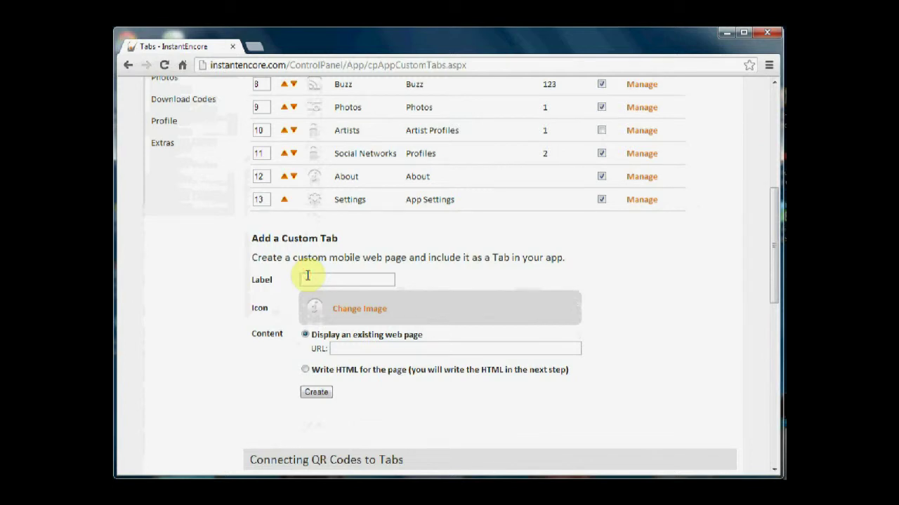
type("Facebook")
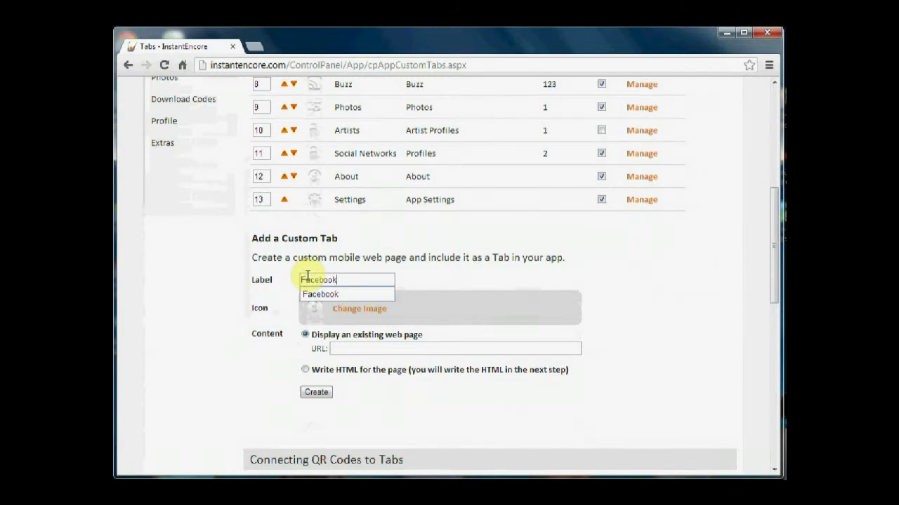
left_click(321, 294)
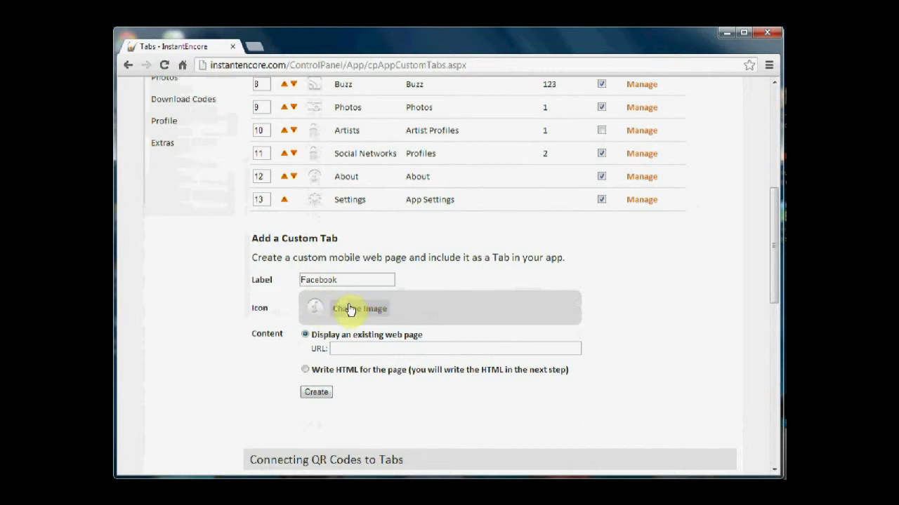
- Choose the Facebook logo from the available images as the new custom tab's icon
left_click(349, 310)
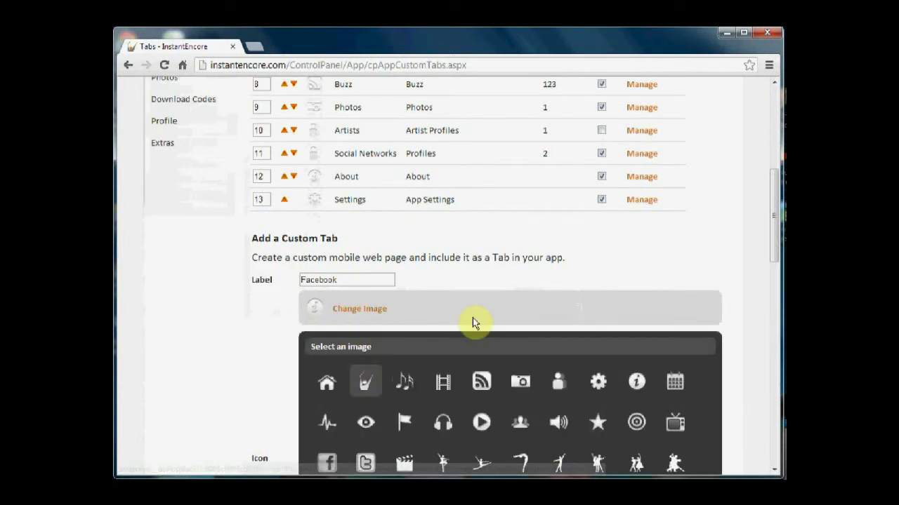
left_click_drag(777, 222, 778, 241)
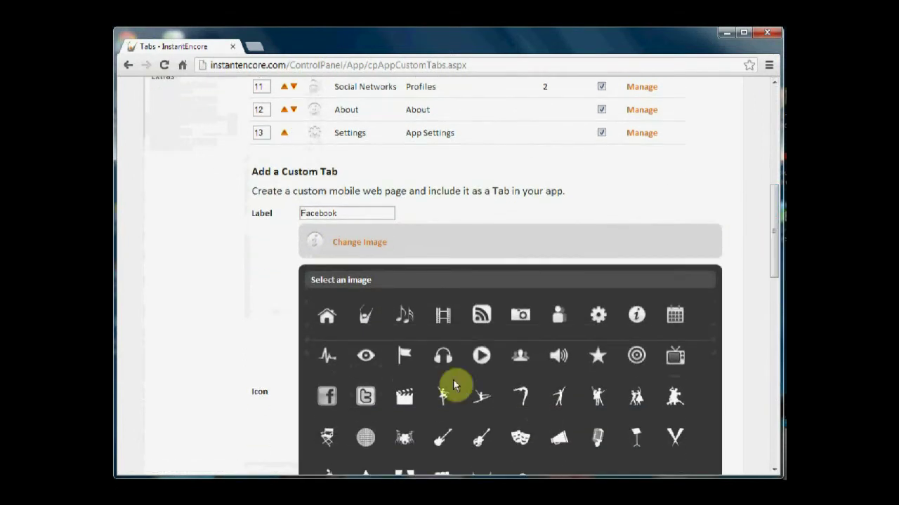
left_click(327, 398)
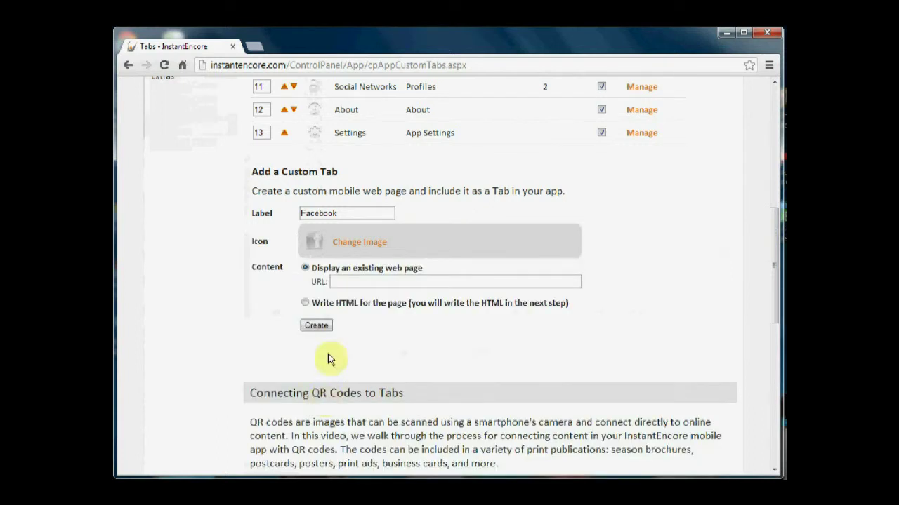
left_click(343, 281)
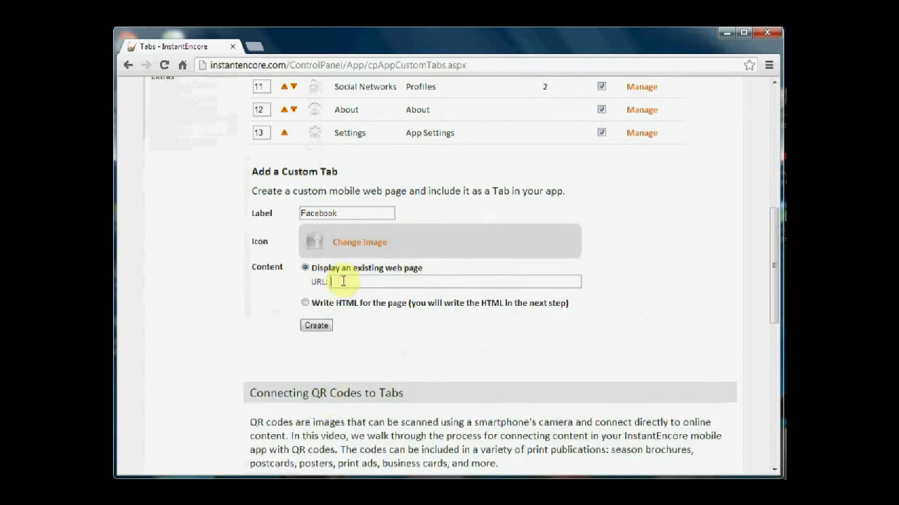
type("htt")
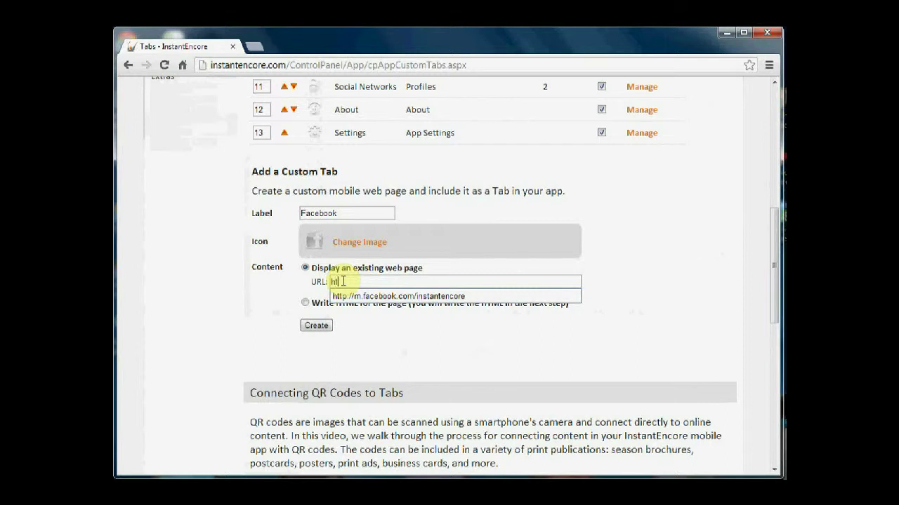
left_click(372, 297)
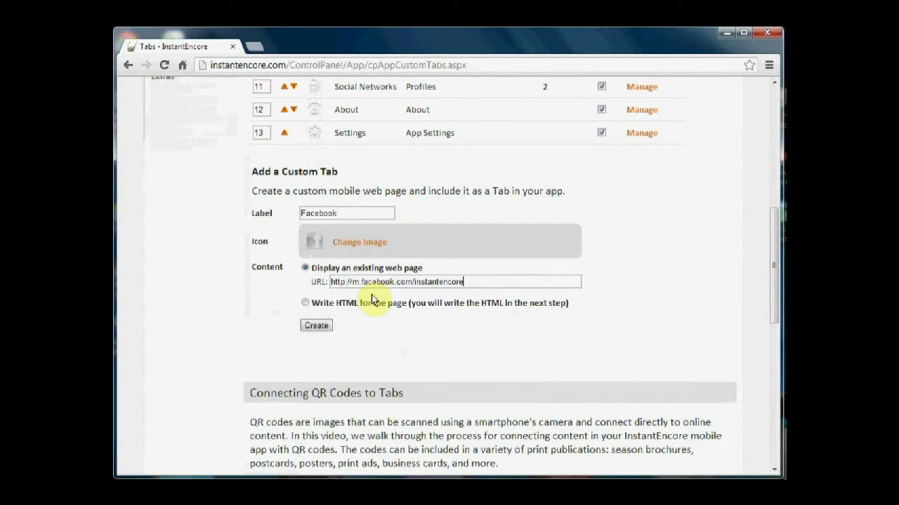
left_click(314, 329)
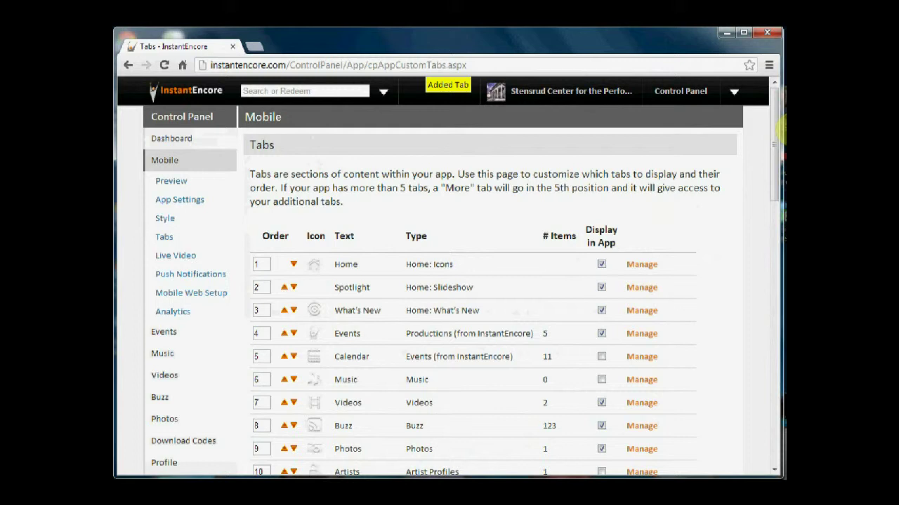
- Change the Facebook tab's order number to 9 and apply the new order
left_click_drag(774, 134, 774, 203)
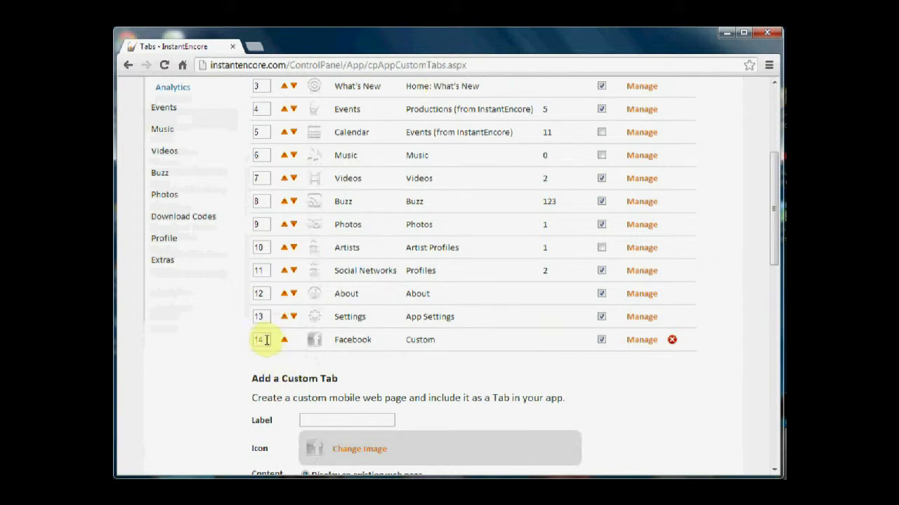
left_click_drag(267, 339, 251, 344)
type("9")
key("Return")
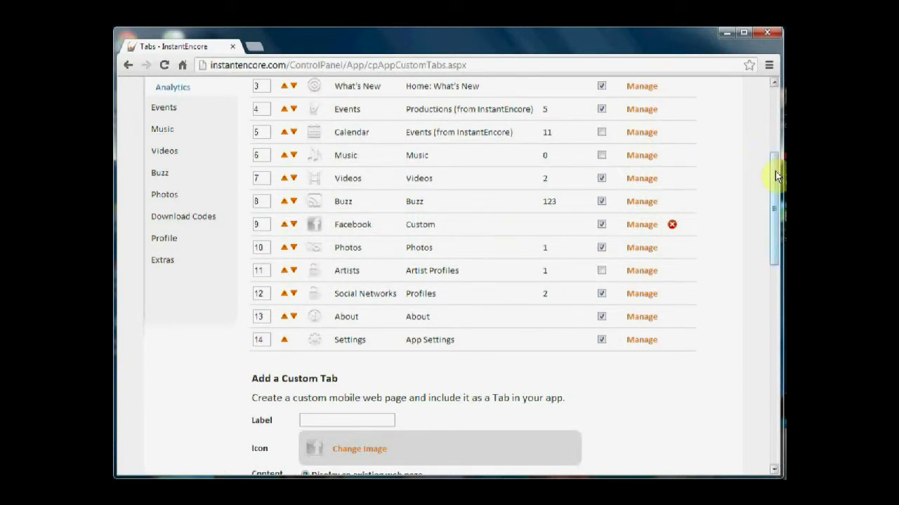
left_click_drag(776, 176, 776, 155)
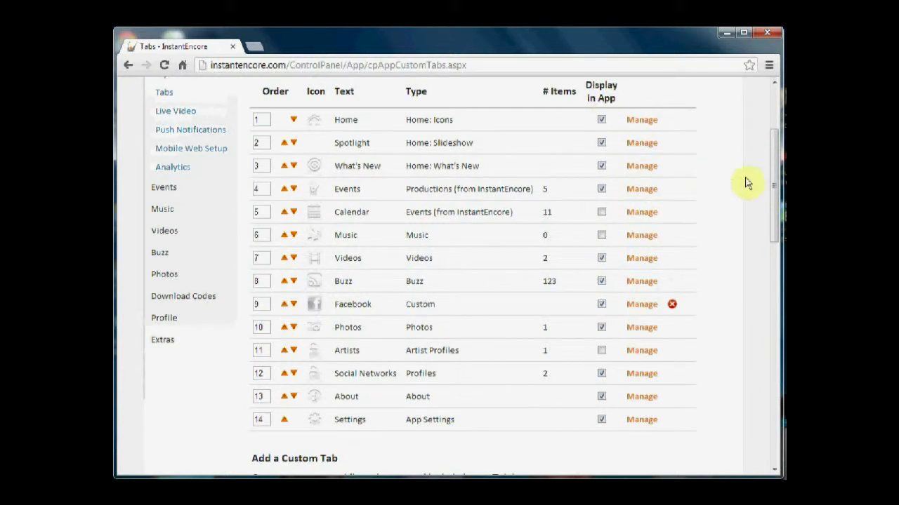
- Enter Parking as the label for another custom tab
left_click_drag(772, 190, 772, 247)
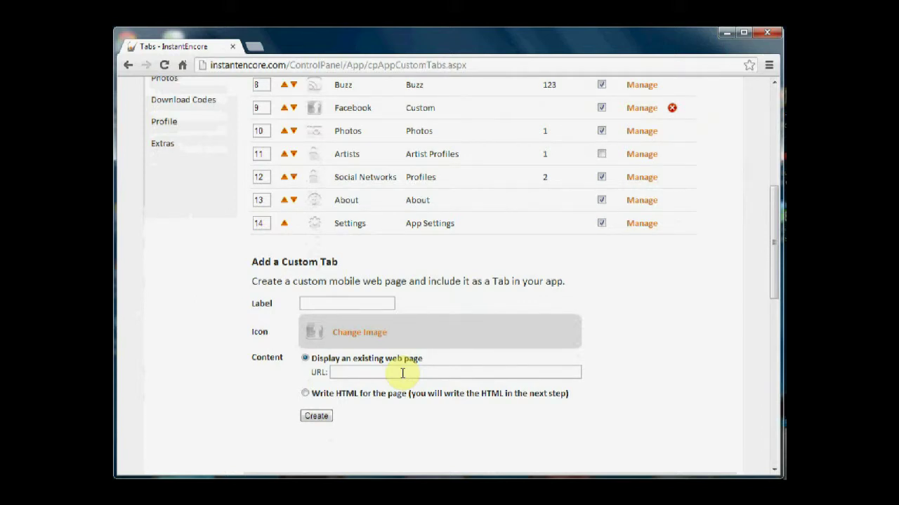
left_click(313, 303)
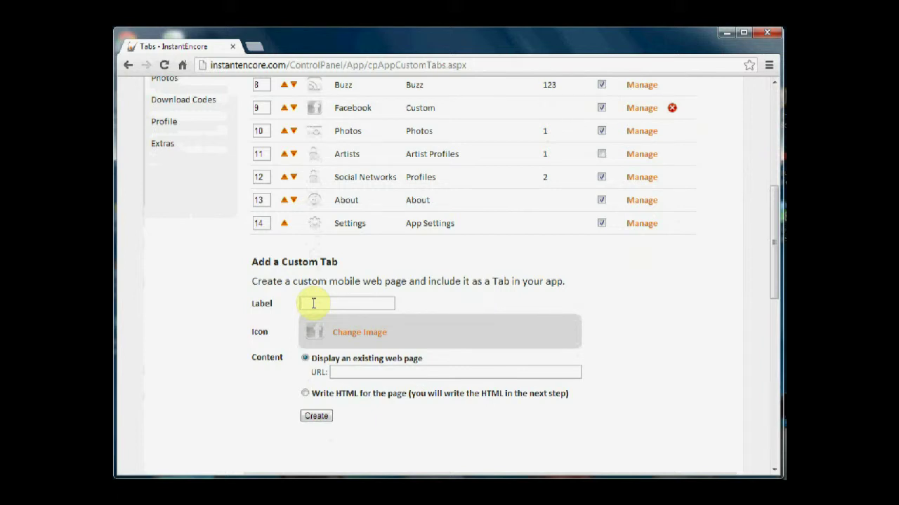
type("Parking")
- Give the Parking tab the information icon and create it with the option to write HTML for the page
left_click(356, 336)
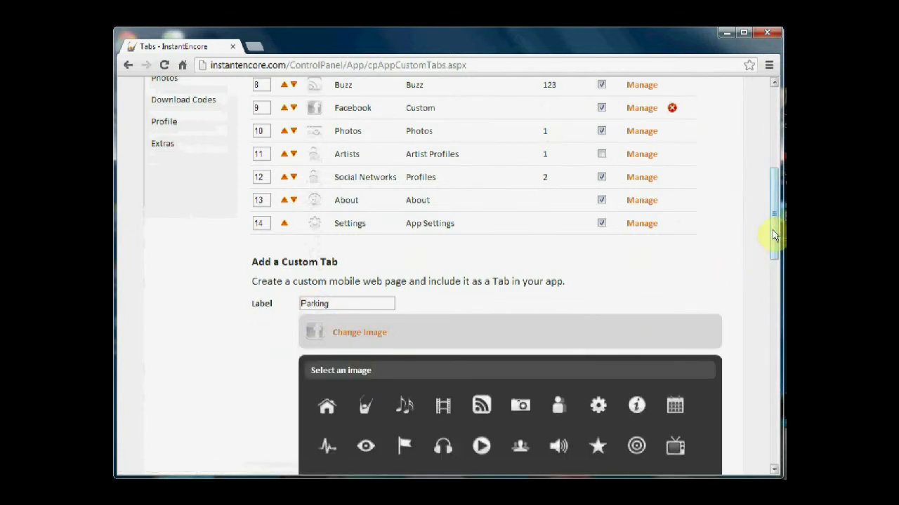
left_click_drag(773, 234, 774, 270)
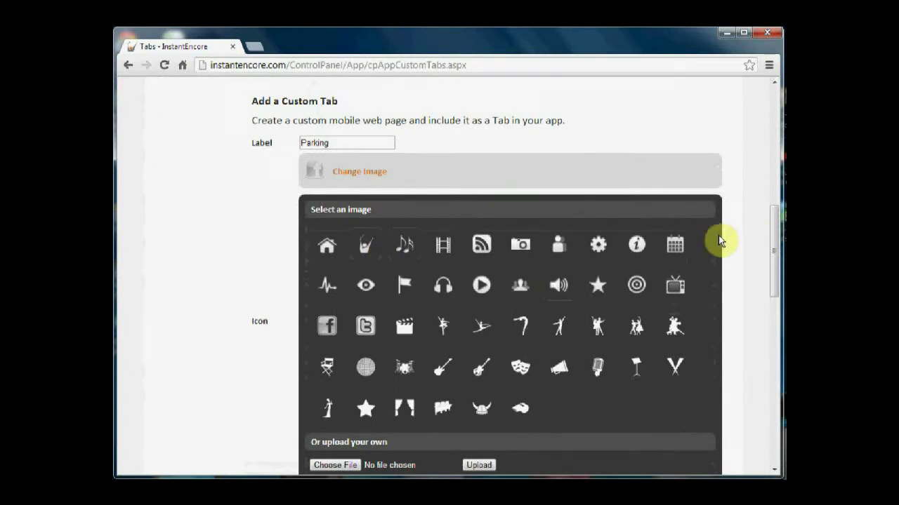
left_click_drag(775, 239, 774, 254)
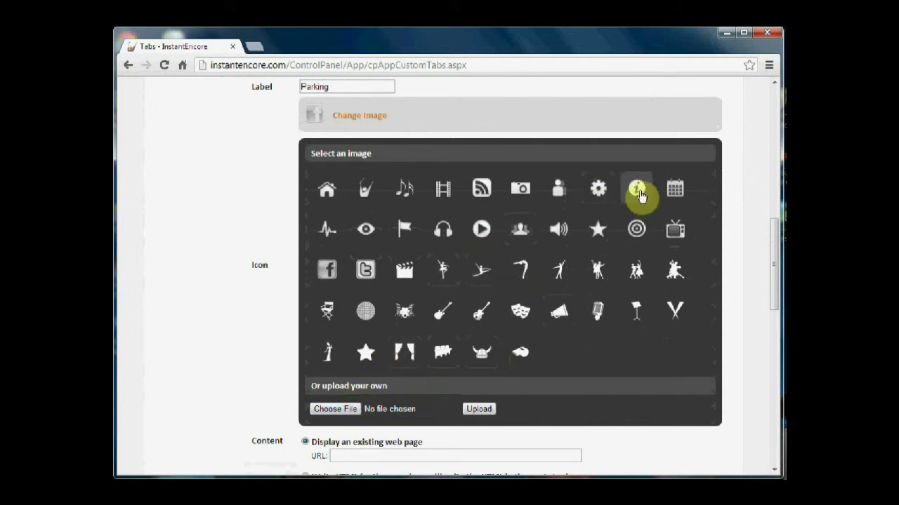
left_click(637, 190)
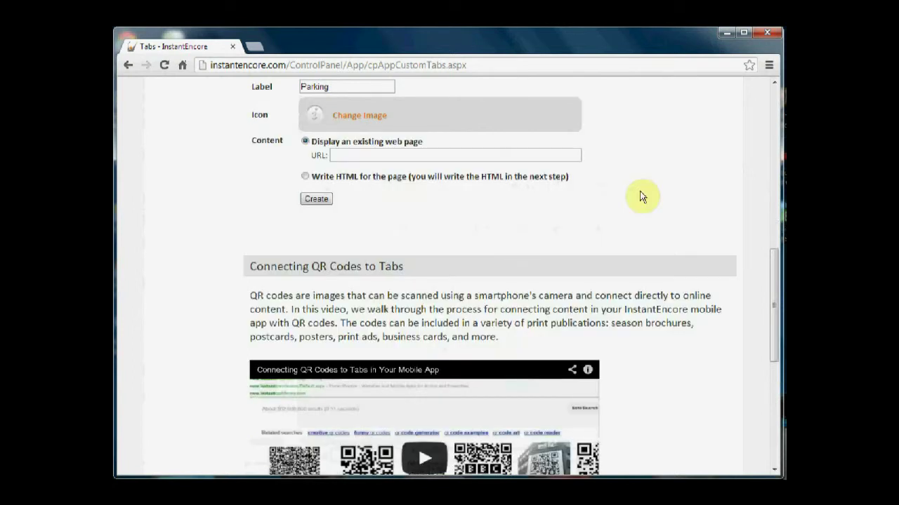
left_click(306, 178)
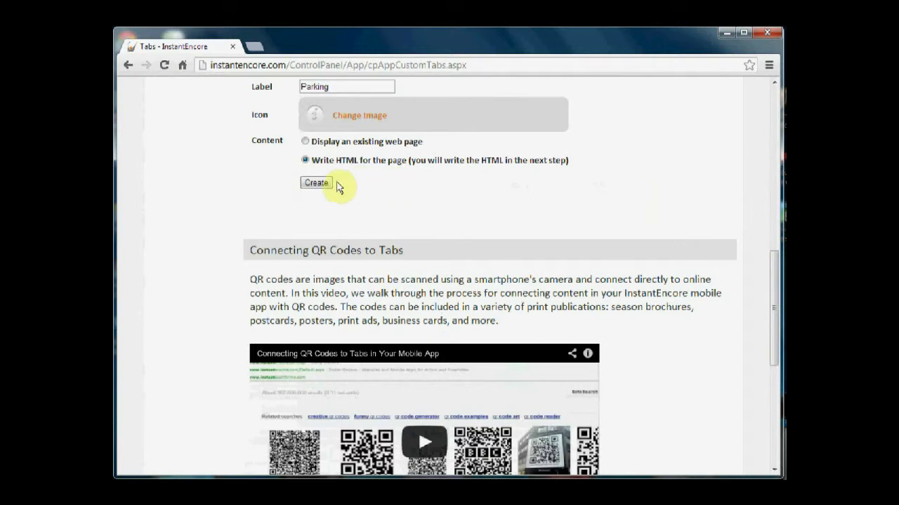
left_click(316, 183)
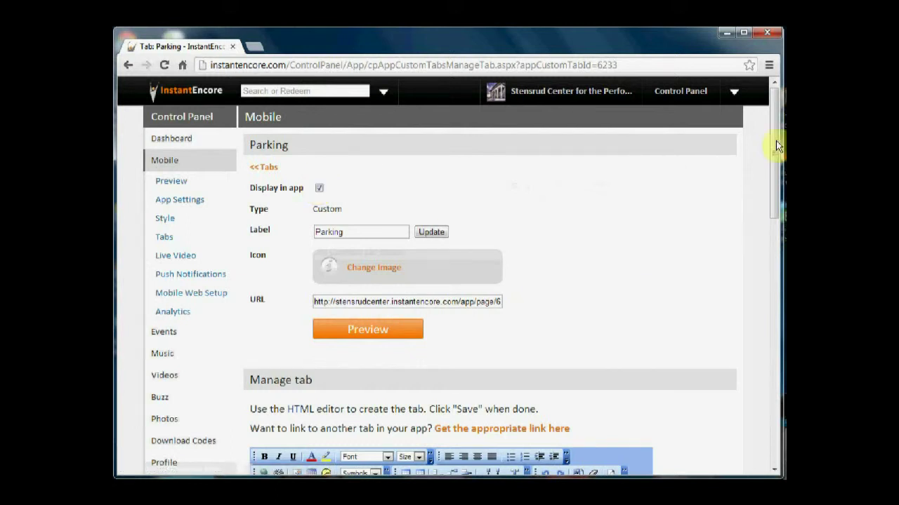
- Fill the Parking tab's page with the parking text, from "Parking is $2 (subject to change), Monday-Friday" through "Parking is free on the weekends."
left_click_drag(776, 145, 775, 159)
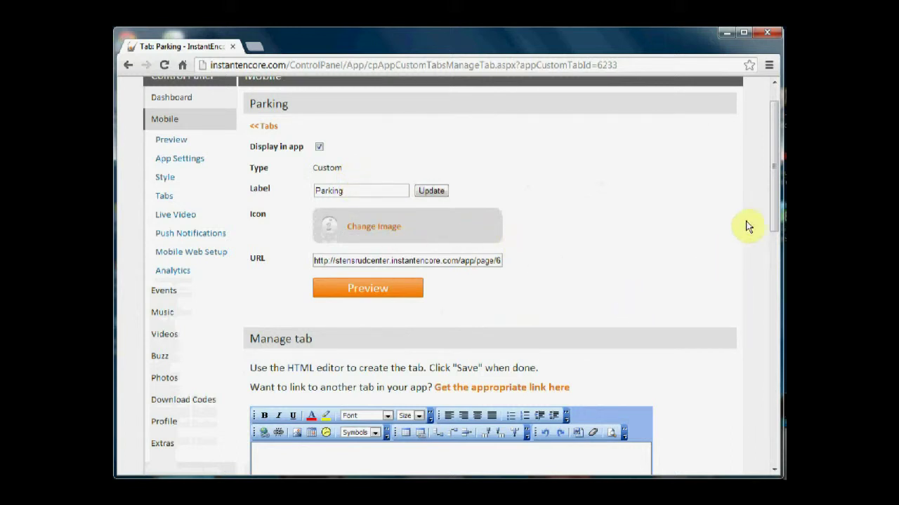
left_click_drag(776, 203, 778, 286)
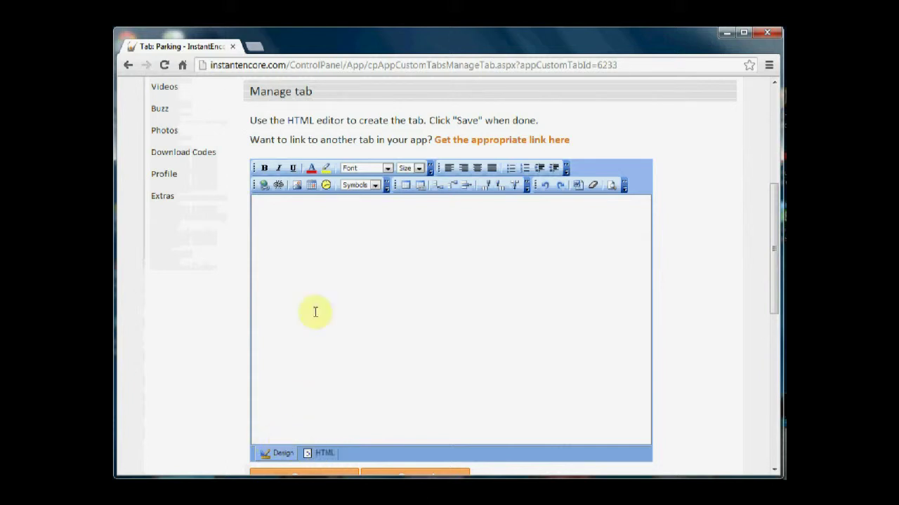
left_click(267, 211)
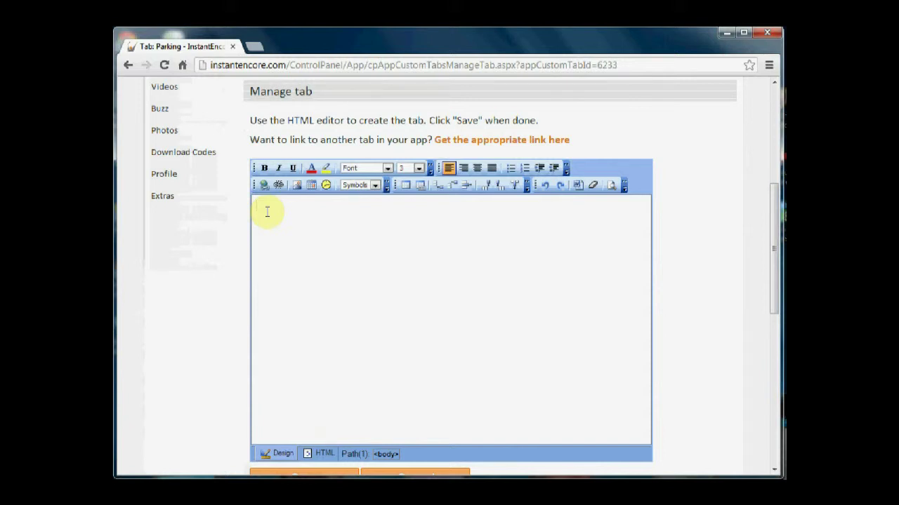
type("Parking is $2 (subject to change), Monday-Friday. Upon arrival to the Stensrud Center's parking lot, simply park, note your space number, and pay $2 at one of the automated pay stations. Pay stations accept Visa, MasterCard, American Express or cash ($1 and $5), and do not give change. You will not need to return to your car. Parking is free on the weekends.")
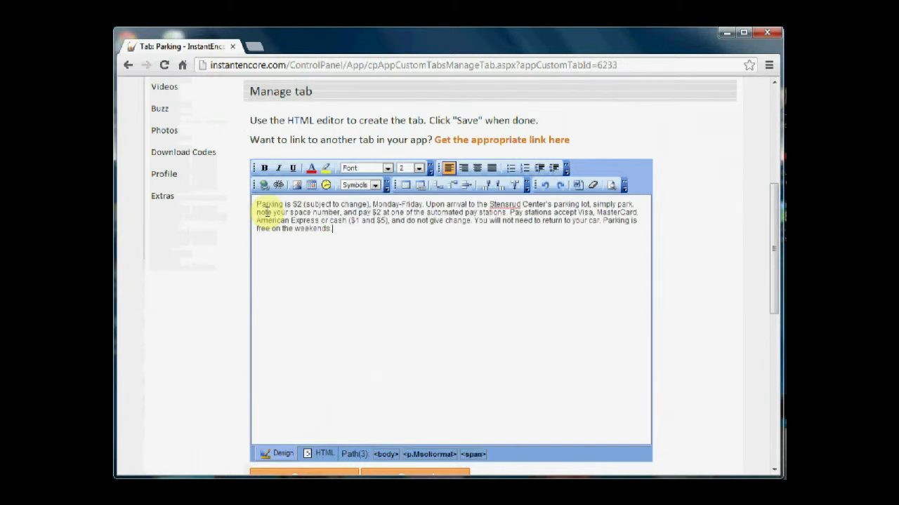
- Clean the MS Word HTML from the whole parking text and remove the blank line above it
left_click(257, 203)
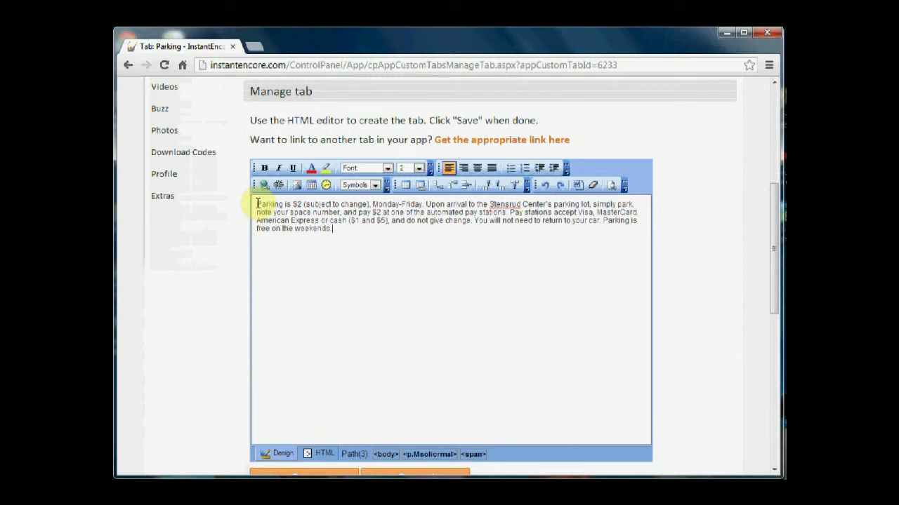
left_click_drag(257, 204, 337, 228)
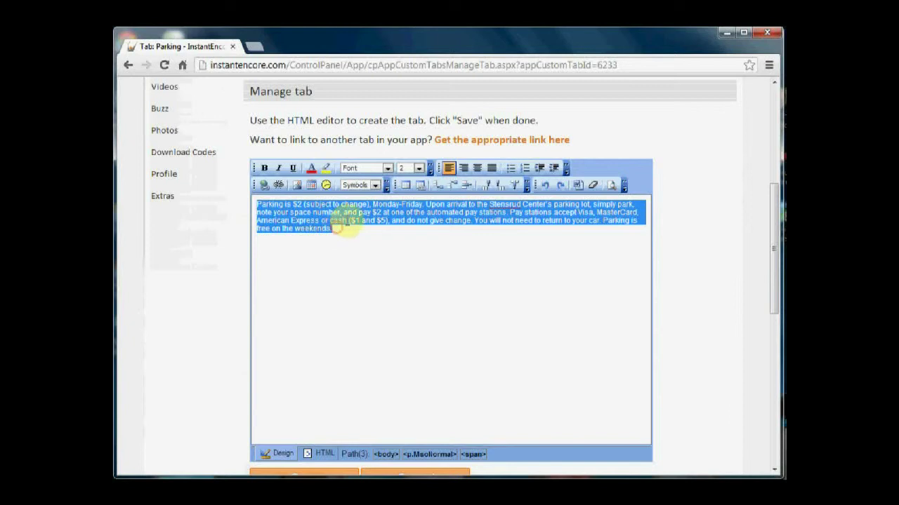
left_click(578, 186)
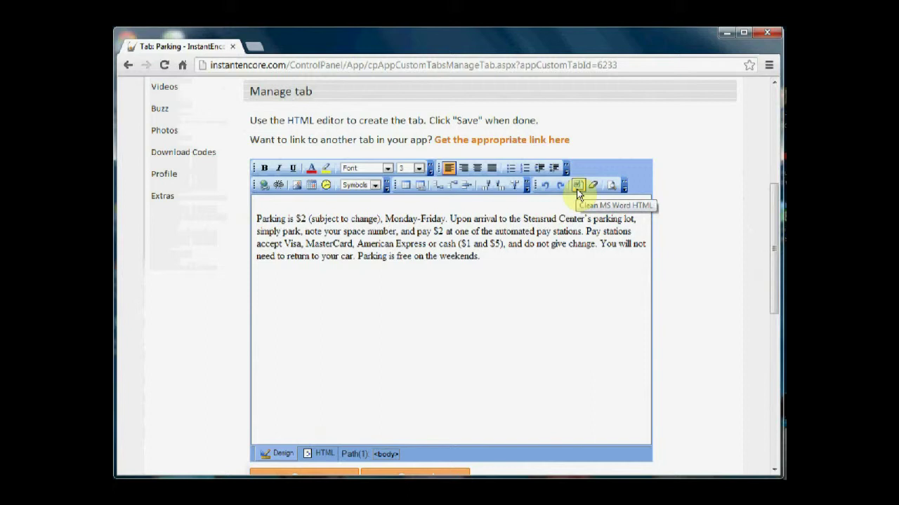
left_click(254, 217)
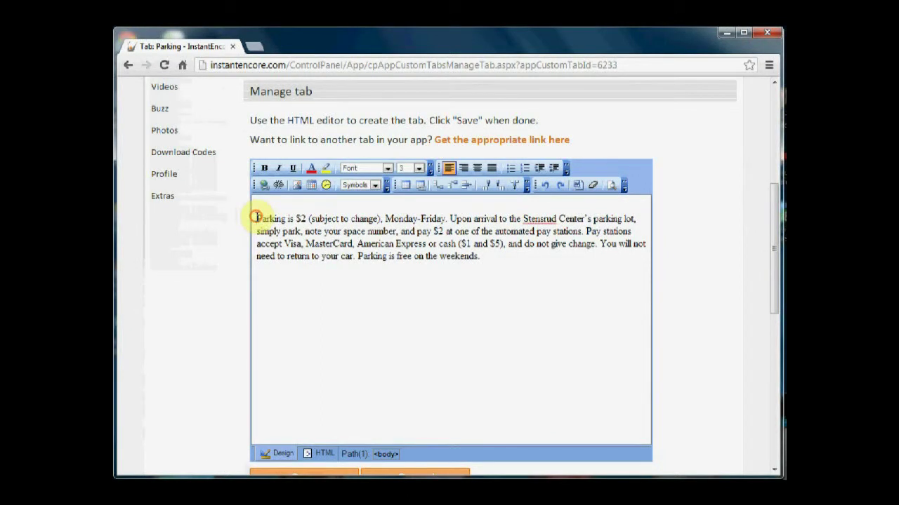
key("BackSpace")
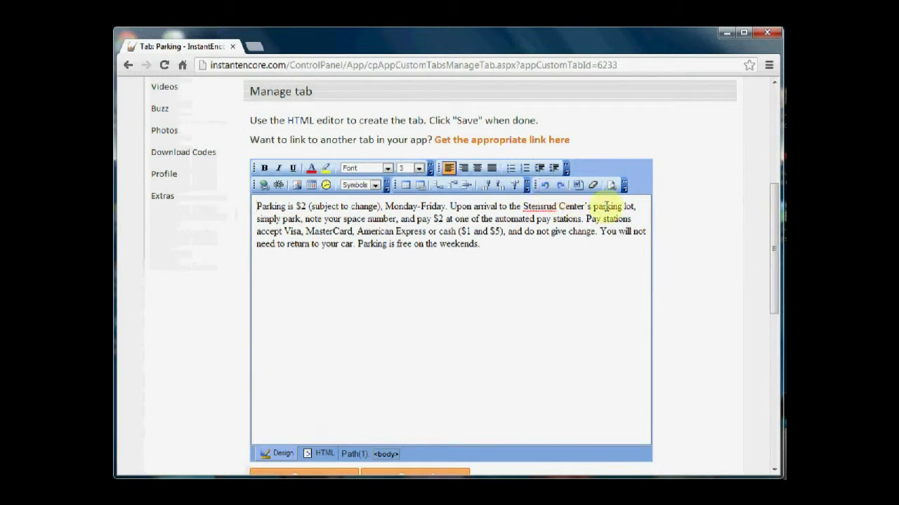
- Replace the comma after "parking lot" with a colon and start the remaining parking text on a new line
left_click(635, 208)
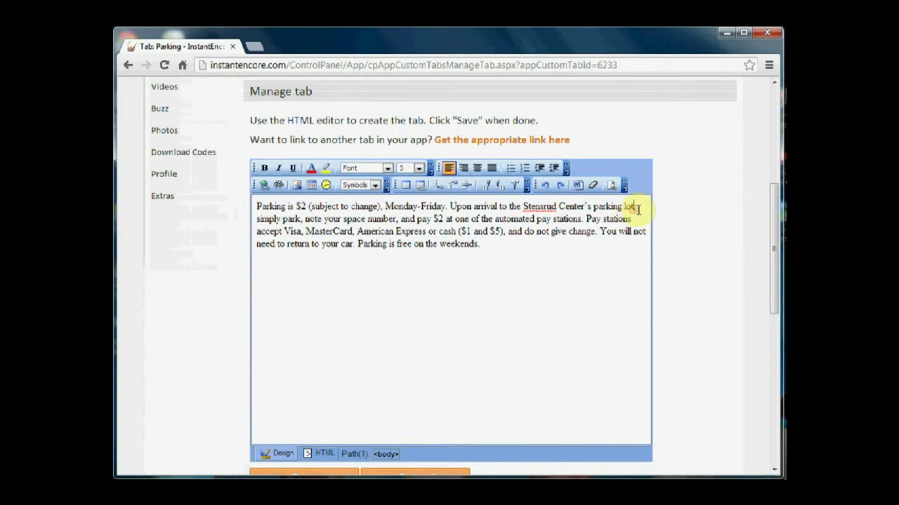
key("BackSpace")
key("BackSpace")
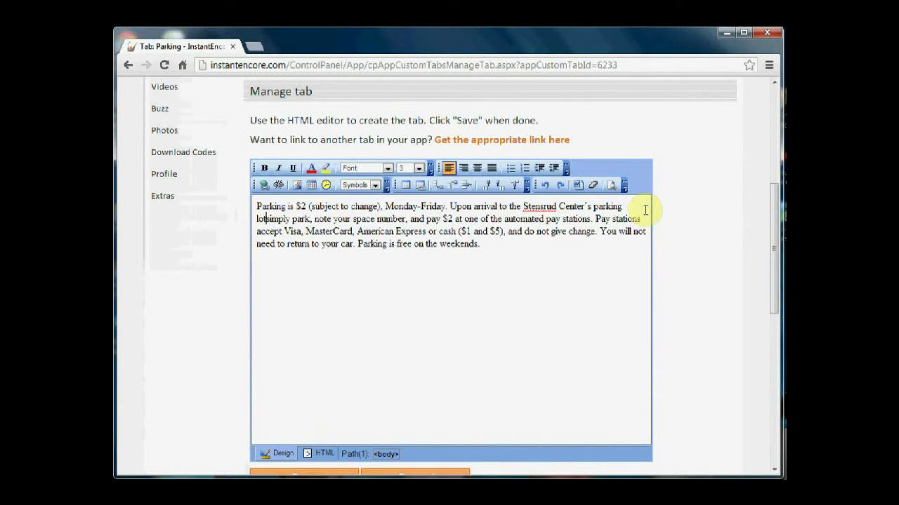
type(":")
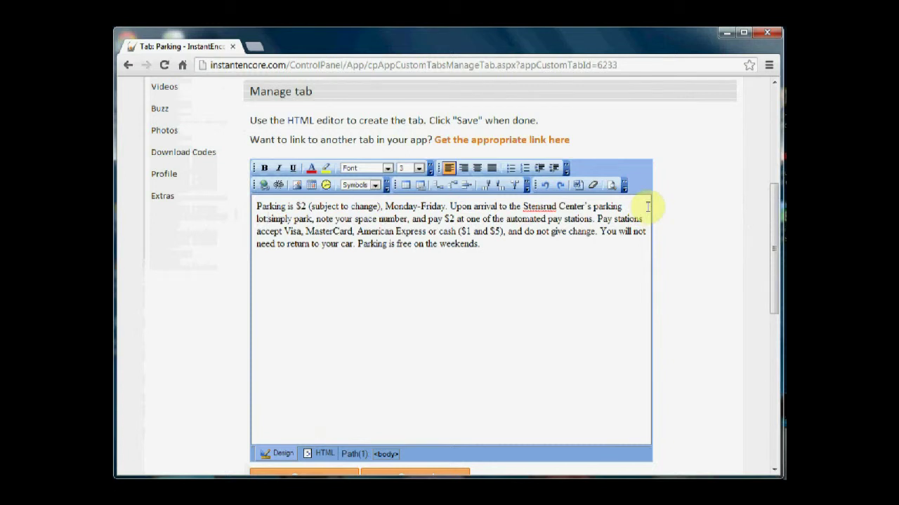
key("Return")
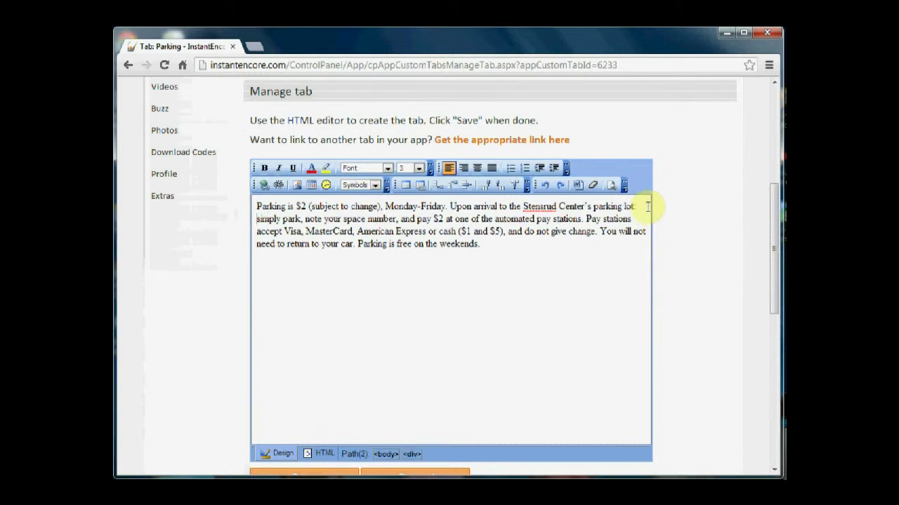
- Format the text below the colon as a bulleted list and capitalize its first word as "Simply"
left_click(512, 166)
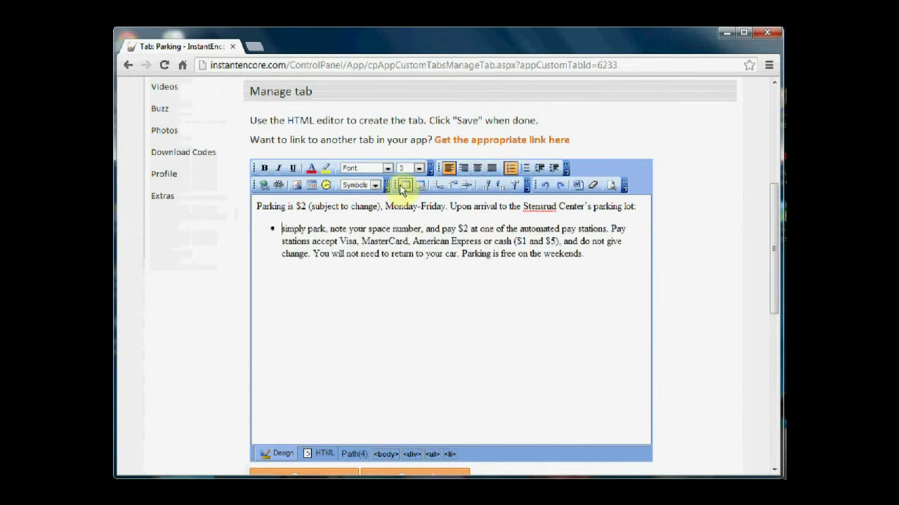
key("Delete")
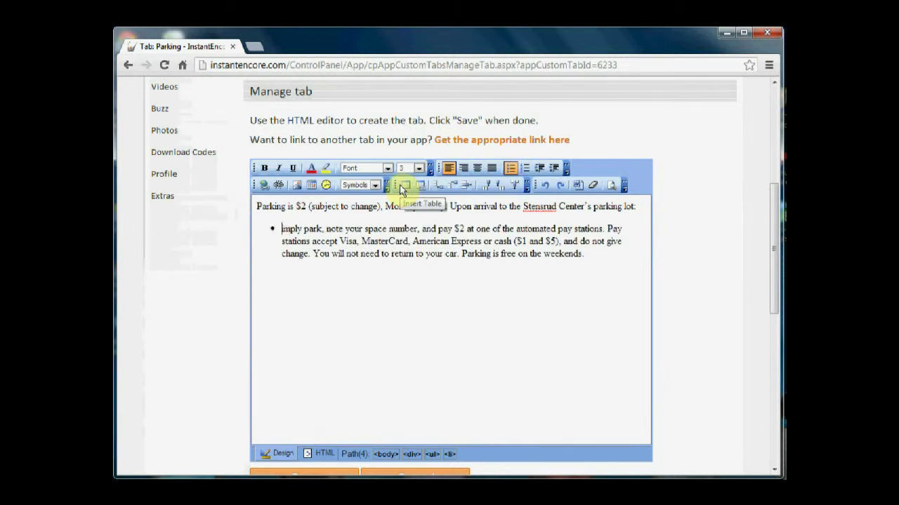
type("S")
- Remove the comma after "Simply park" and split the following text into a second bullet starting with "Note"
left_click(330, 229)
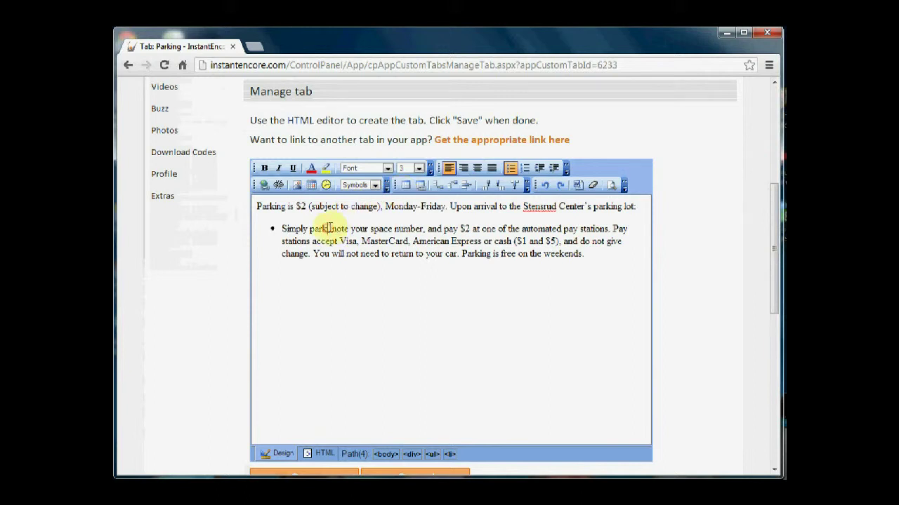
key("BackSpace")
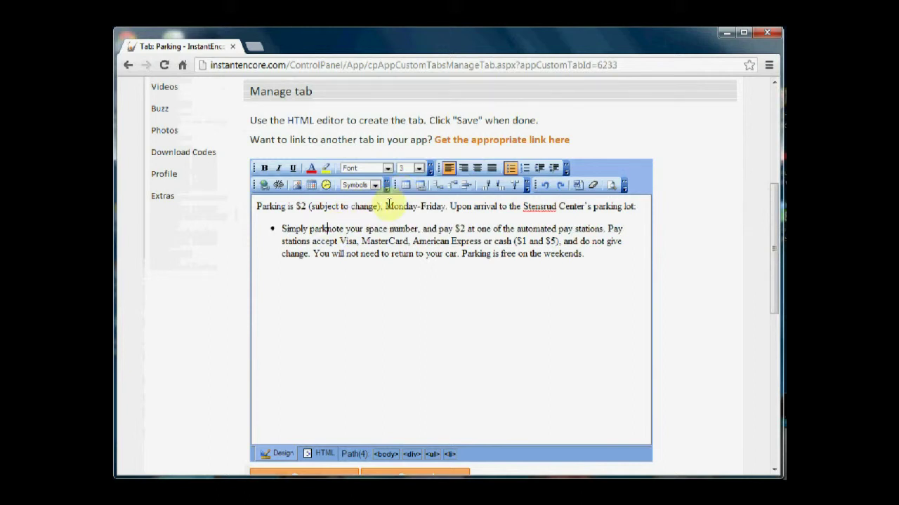
key("Return")
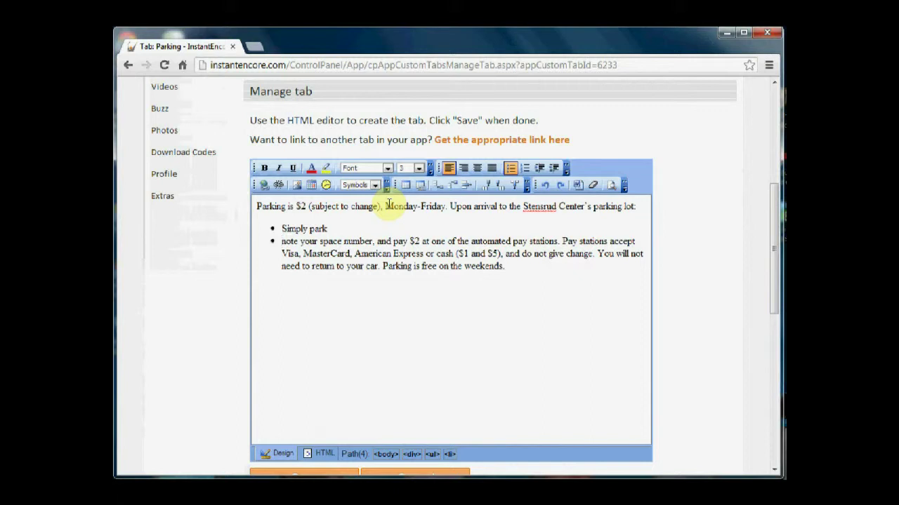
type("N")
key("Delete")
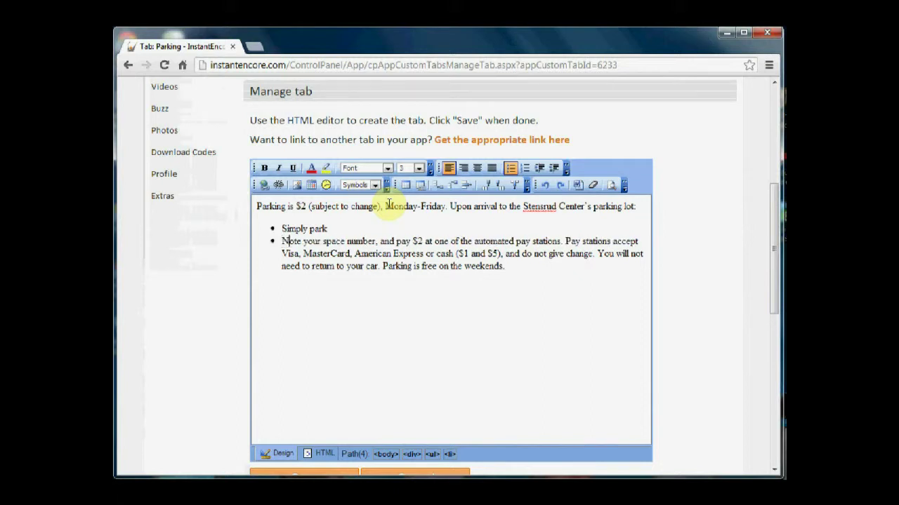
- Delete ", and" after "Note your space number" and split the rest into a third bullet starting with "Pay $2"
left_click(375, 241)
type(",")
key("Delete")
key("Delete")
key("Delete")
key("Delete")
key("Delete")
key("Delete")
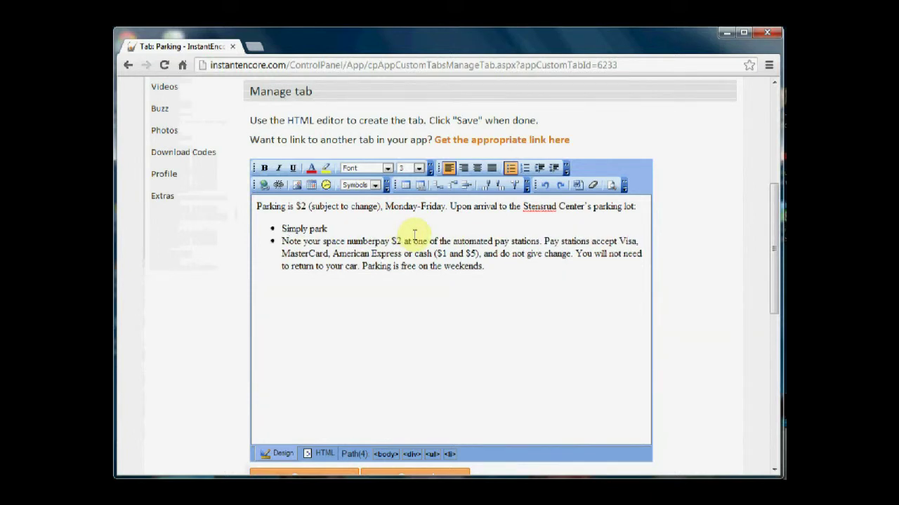
key("Return")
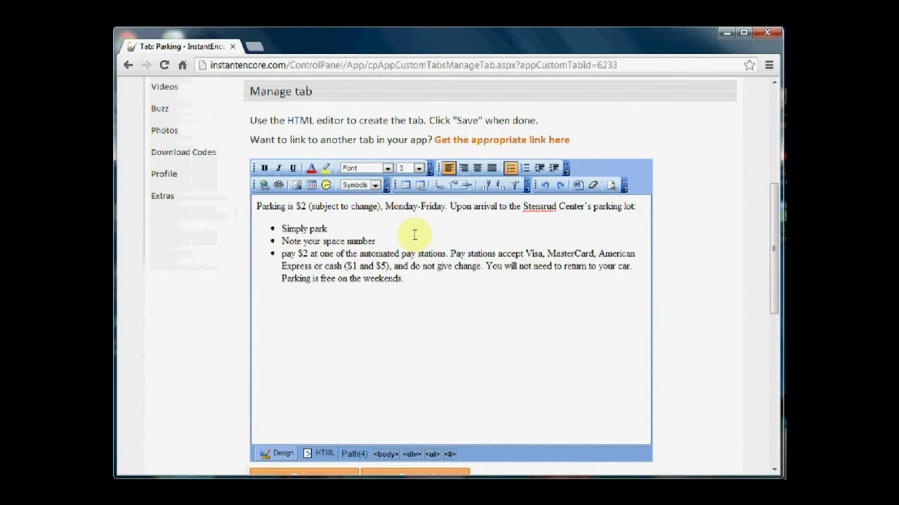
key("Delete")
type("P")
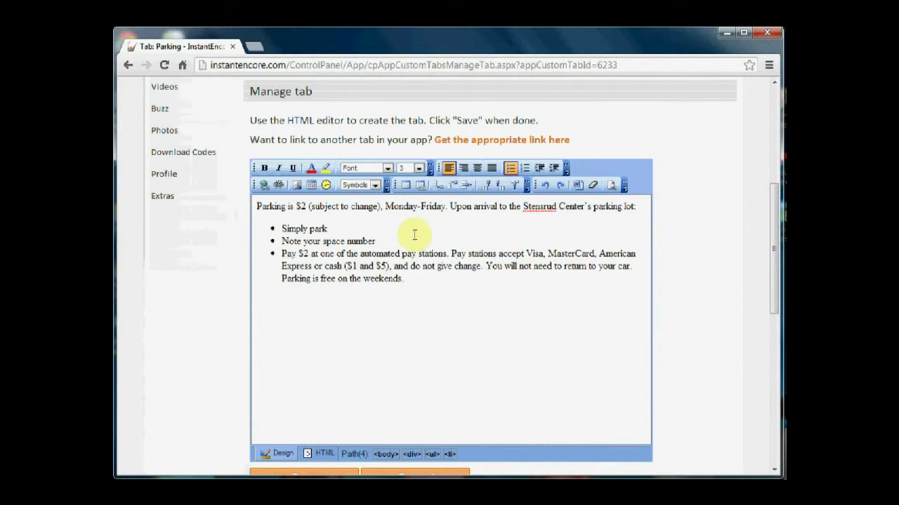
- End the bulleted list after "automated pay stations." and make the text from "Pay stations accept" a plain paragraph
left_click(451, 254)
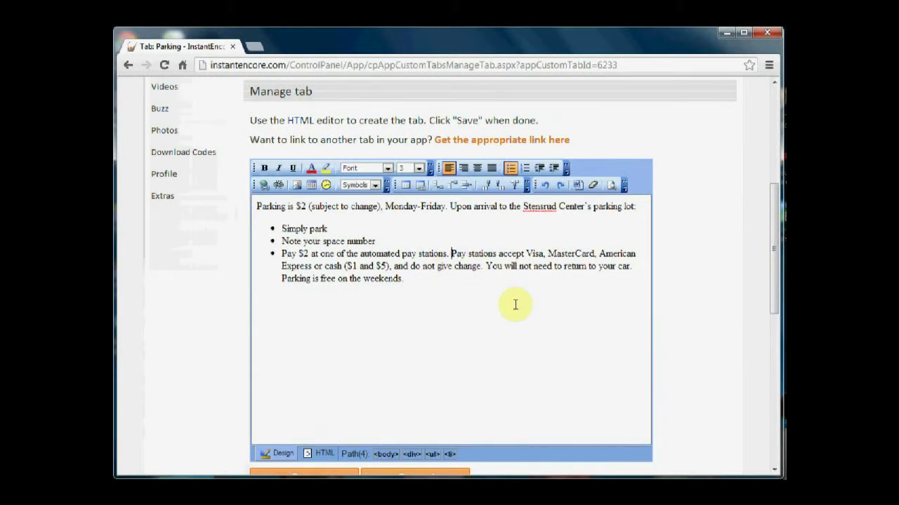
key("Return")
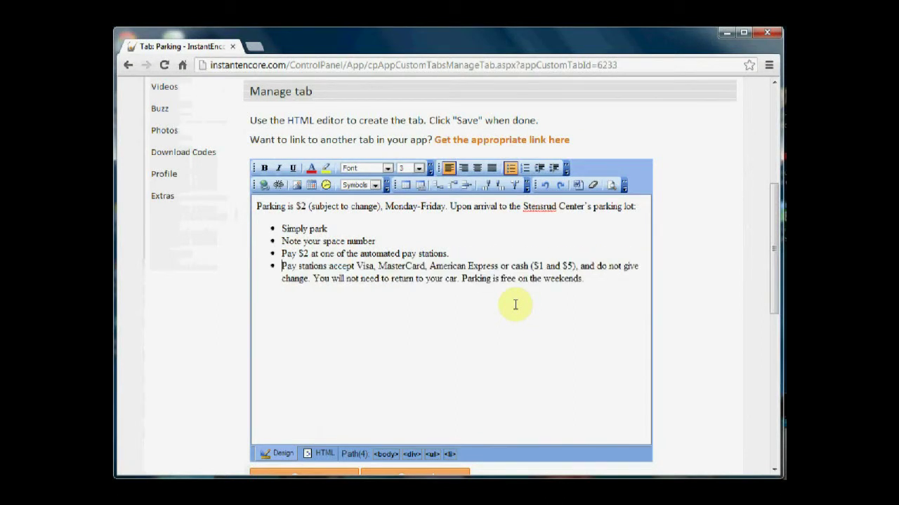
left_click(510, 169)
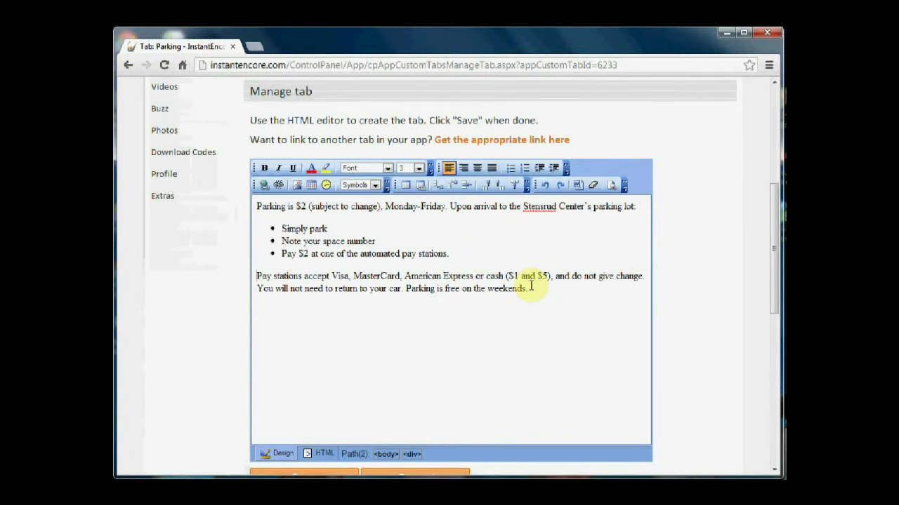
- Separate "You will not need to return to your car." and "Parking is free on the weekends." into spaced paragraphs, then save the Parking page
left_click(257, 289)
key("Return")
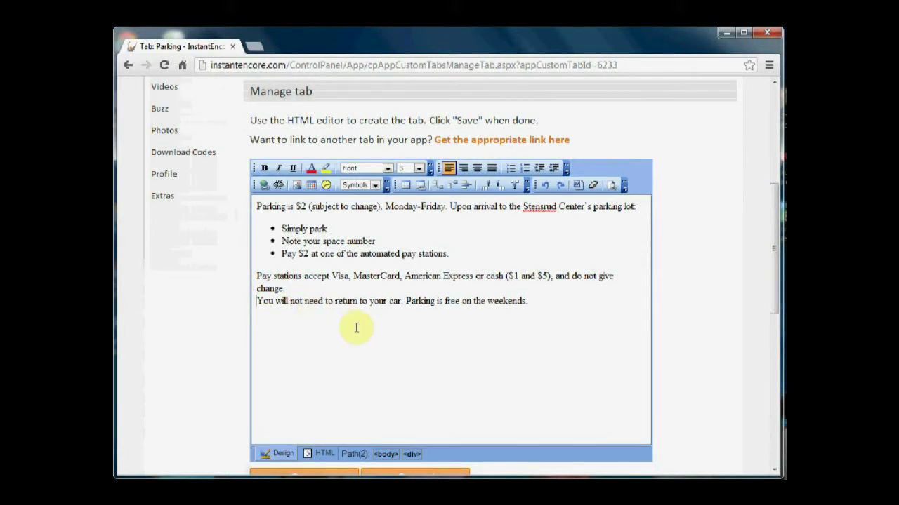
key("Return")
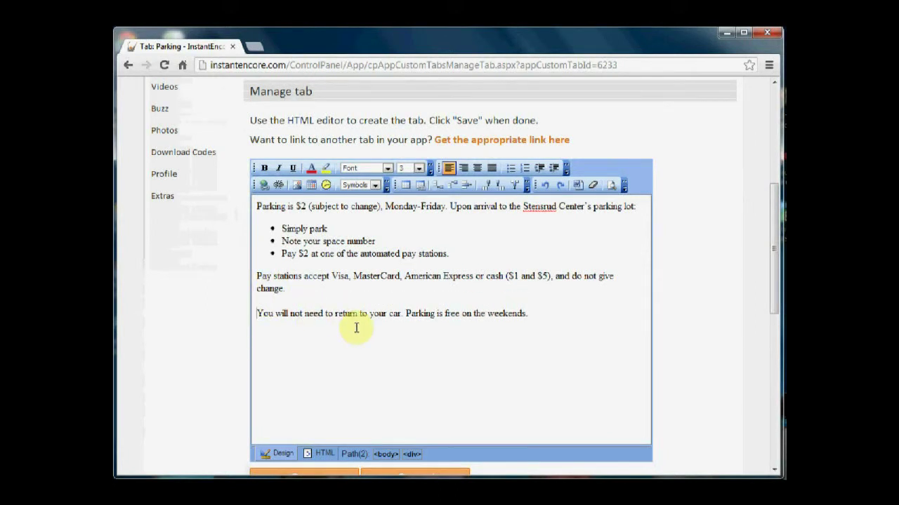
left_click(406, 313)
key("Return")
key("Return")
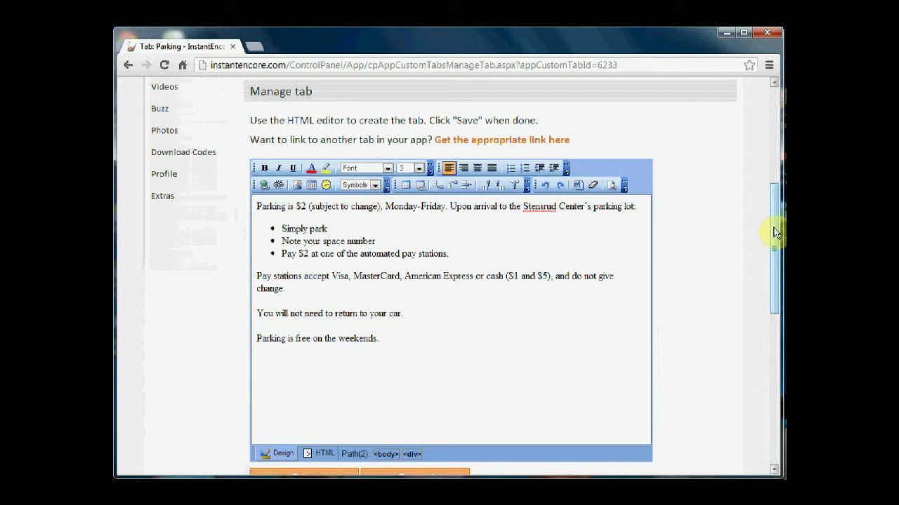
left_click_drag(772, 227, 770, 293)
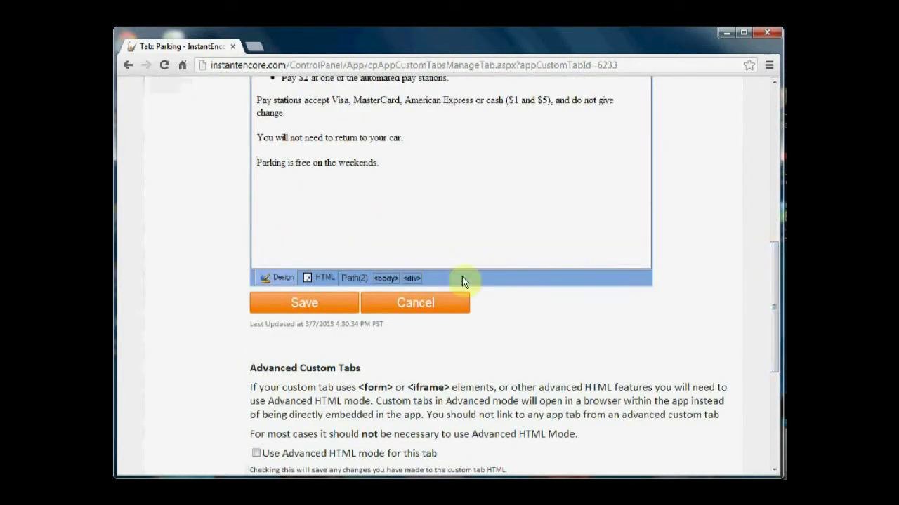
left_click(309, 305)
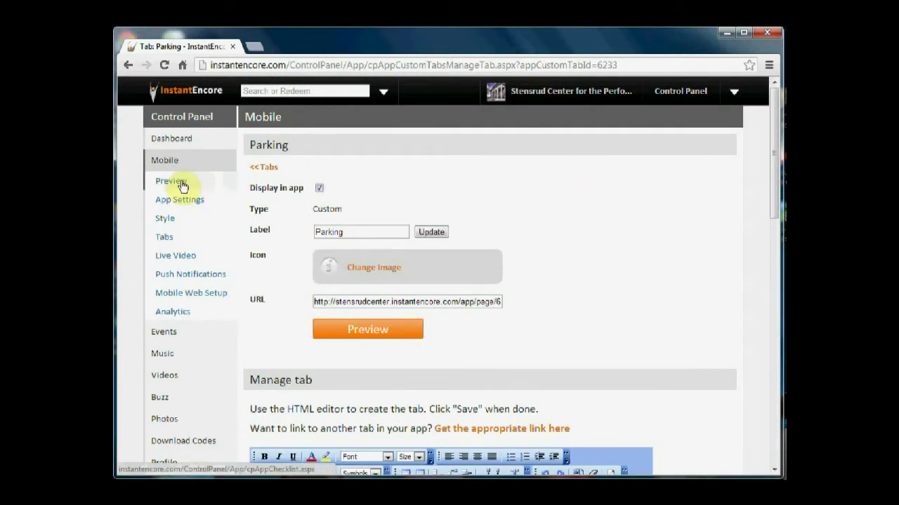
- Open the app's list of tabs and check the Parking tab's entry
left_click(166, 243)
left_click(166, 242)
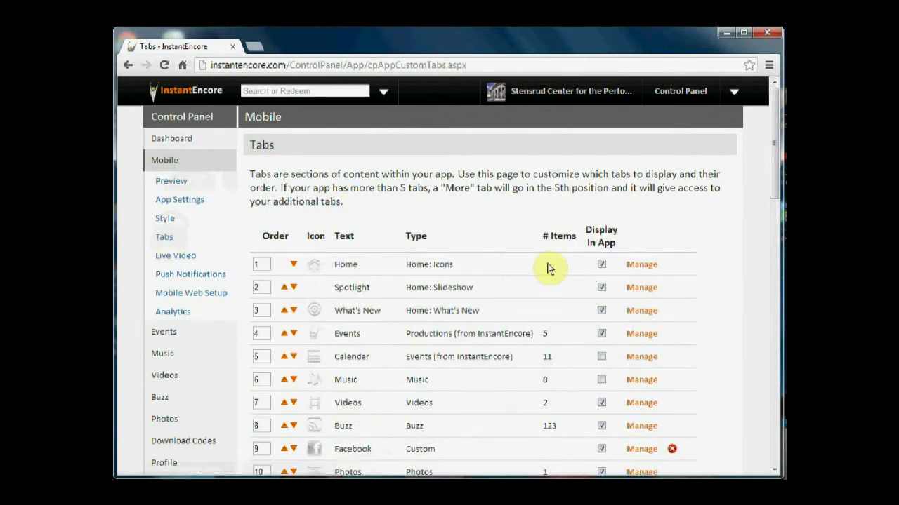
scroll(779, 243, "down", 1)
scroll(779, 243, "down", 4)
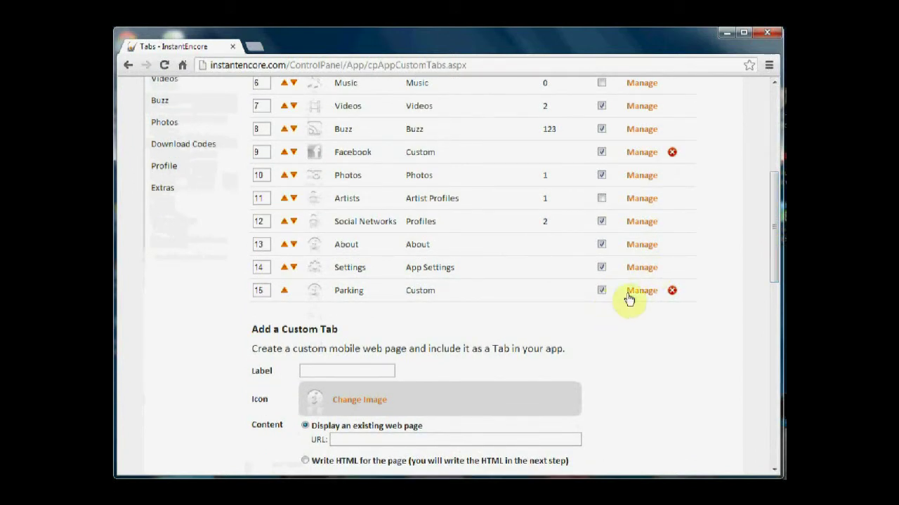
left_click_drag(772, 244, 768, 141)
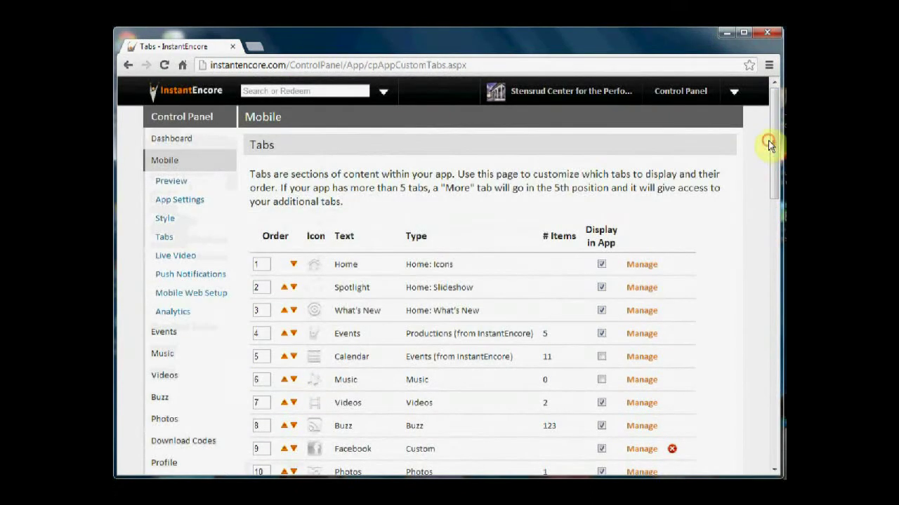
- Preview the mobile app and view the Parking page from its More list
left_click(177, 186)
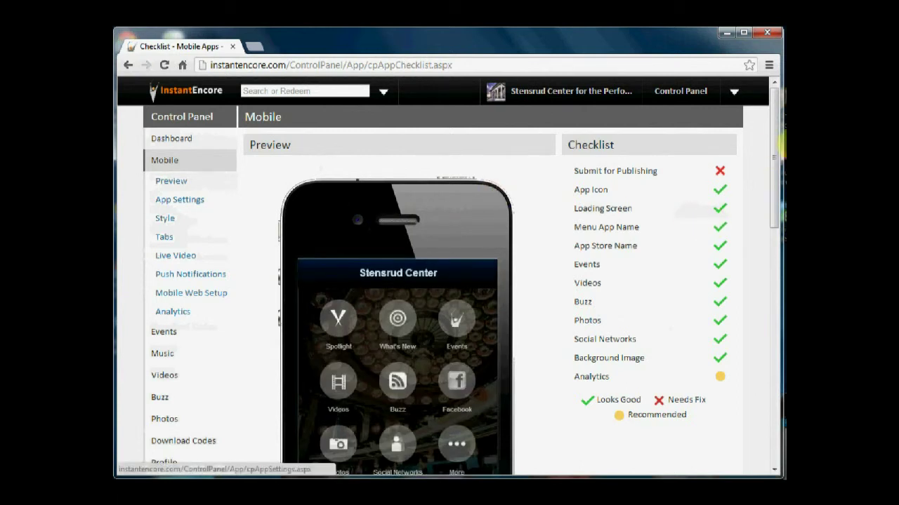
scroll(775, 169, "down", 1)
scroll(778, 179, "down", 1)
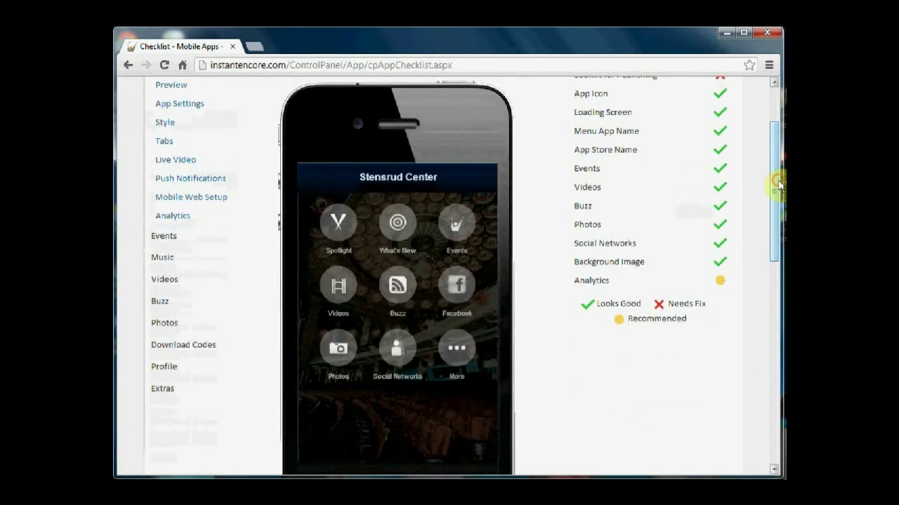
left_click(453, 360)
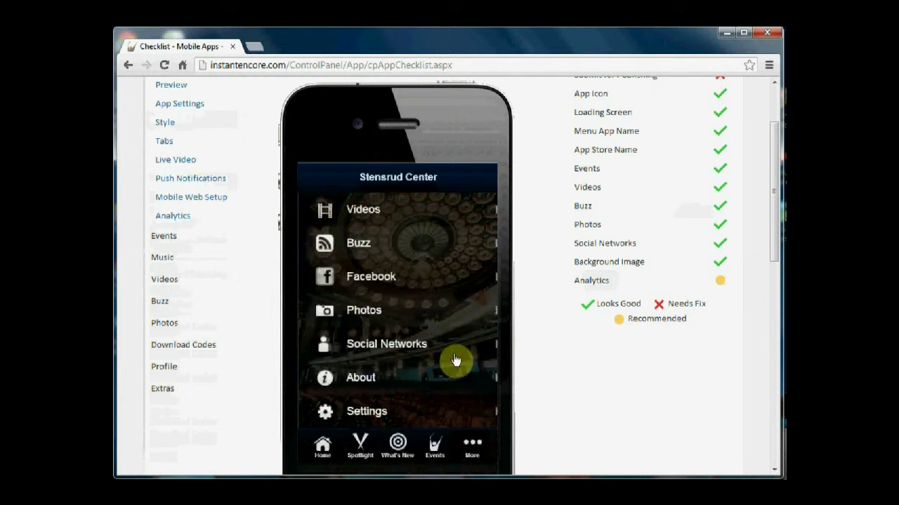
left_click_drag(457, 361, 457, 266)
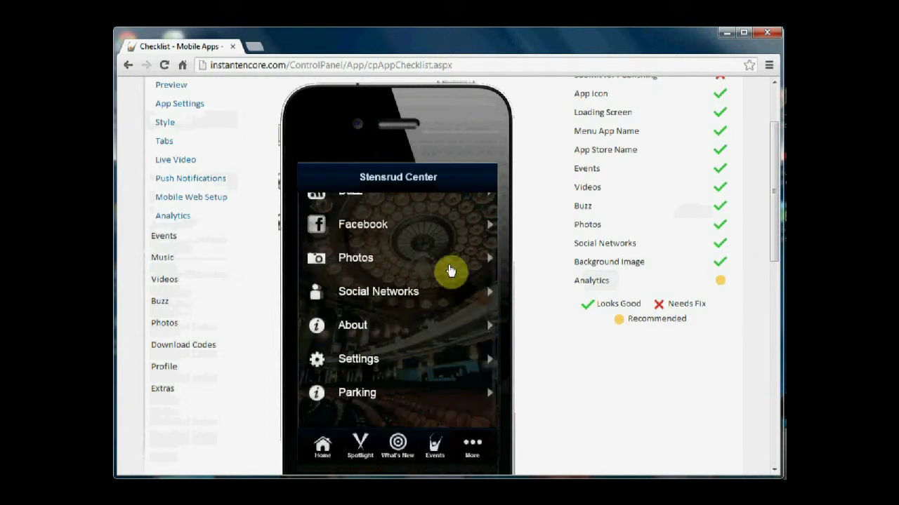
left_click(358, 415)
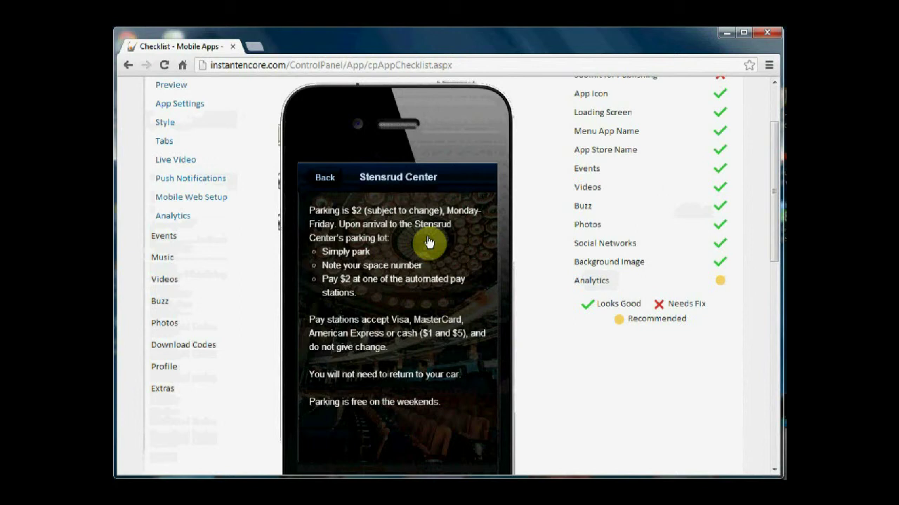
- Create a custom tab labelled Test in the app's tab list, with the option to write HTML for the page
left_click_drag(775, 177, 778, 169)
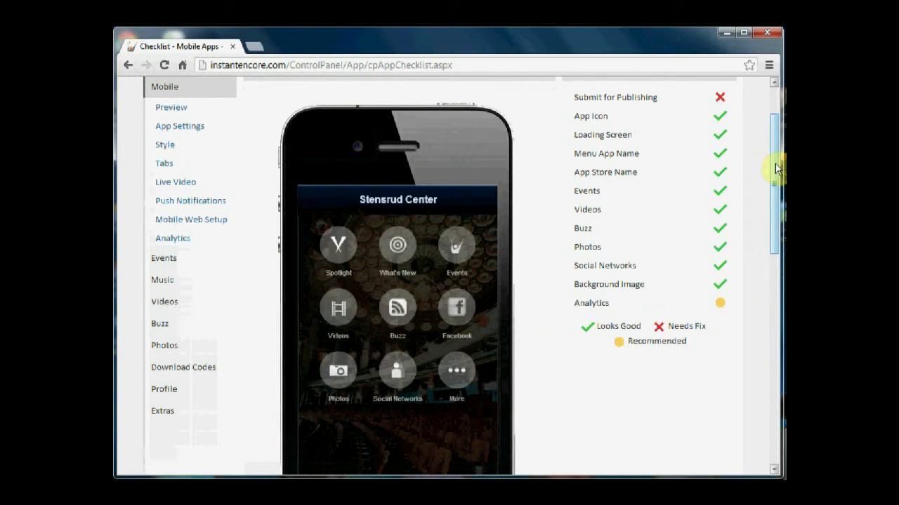
left_click(181, 165)
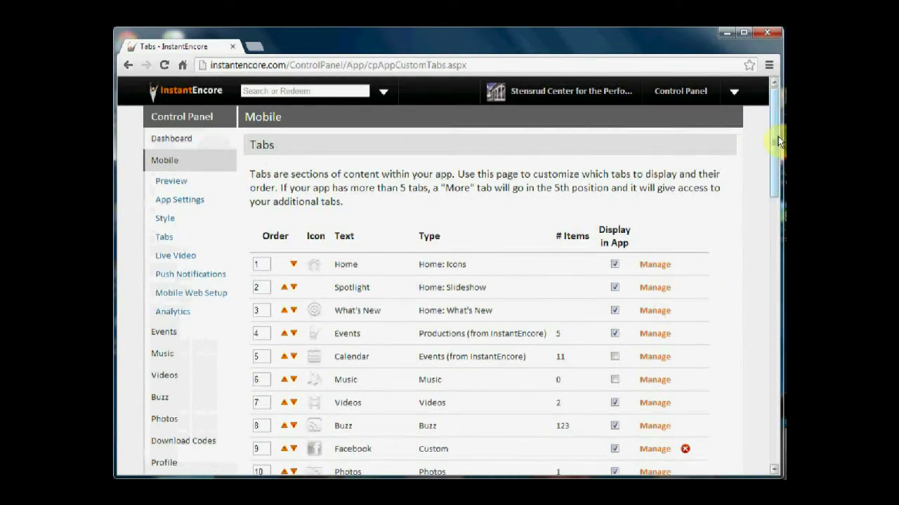
left_click_drag(777, 141, 770, 277)
left_click(317, 212)
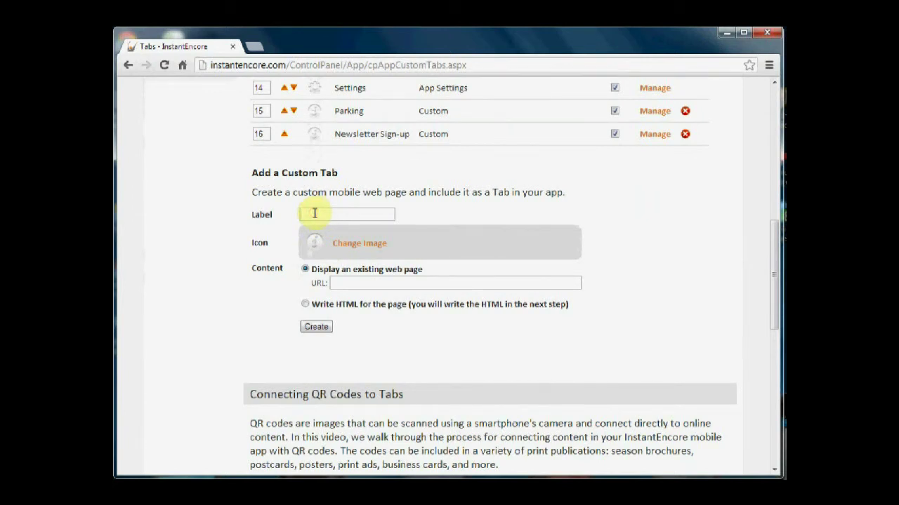
type("Test")
left_click(310, 226)
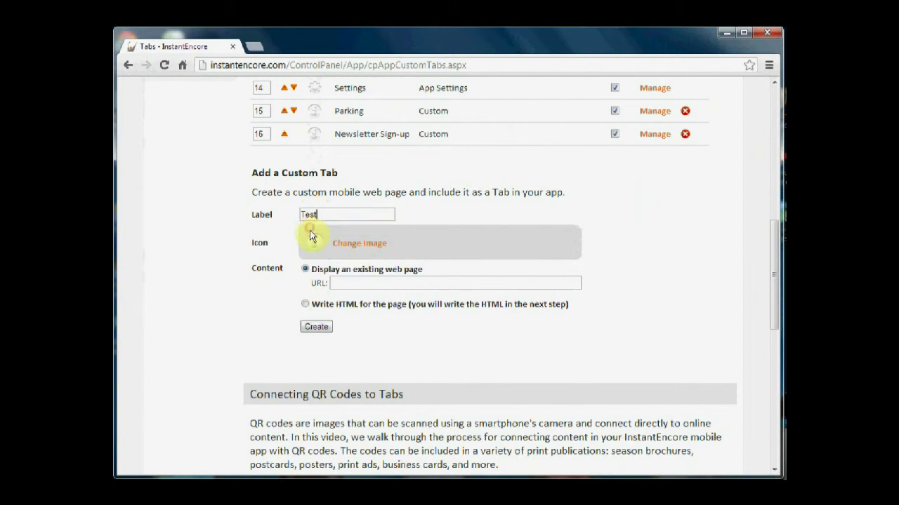
left_click(305, 304)
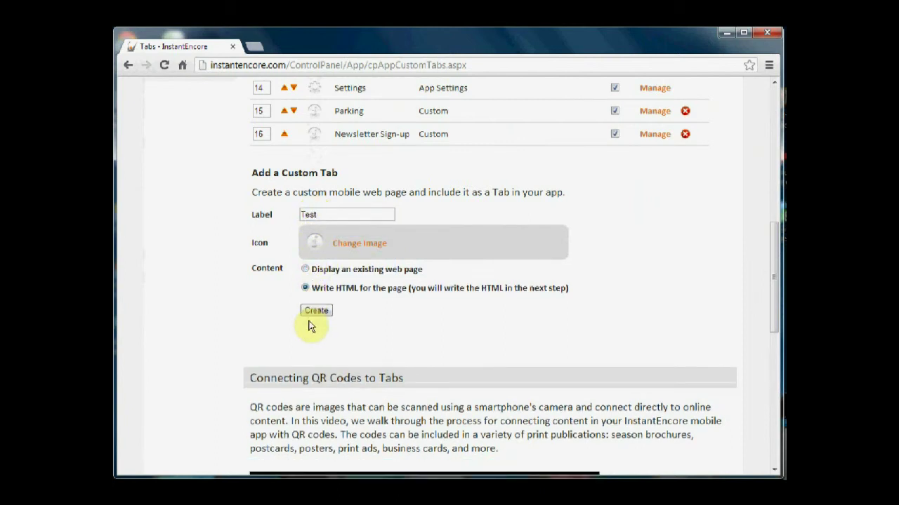
left_click(313, 311)
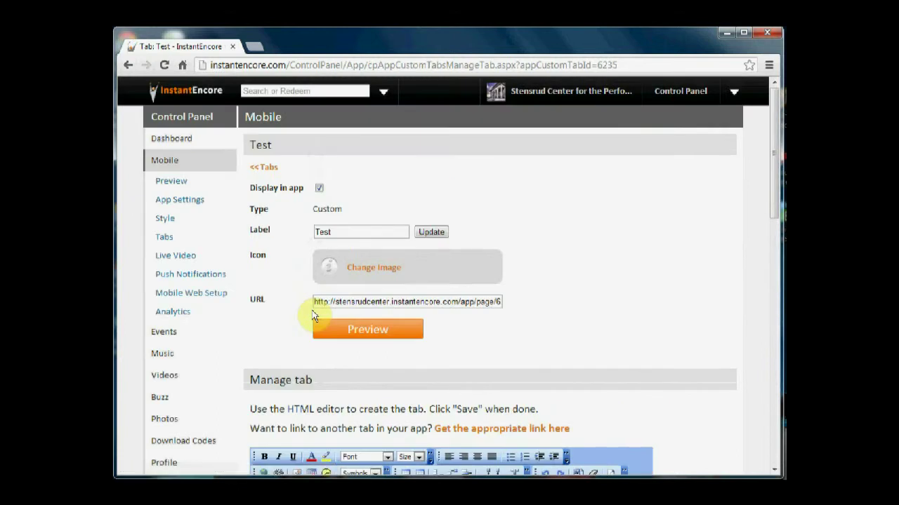
- Show the HTML source view of the Test tab's page editor and place the cursor in the empty code area
left_click_drag(774, 141, 765, 249)
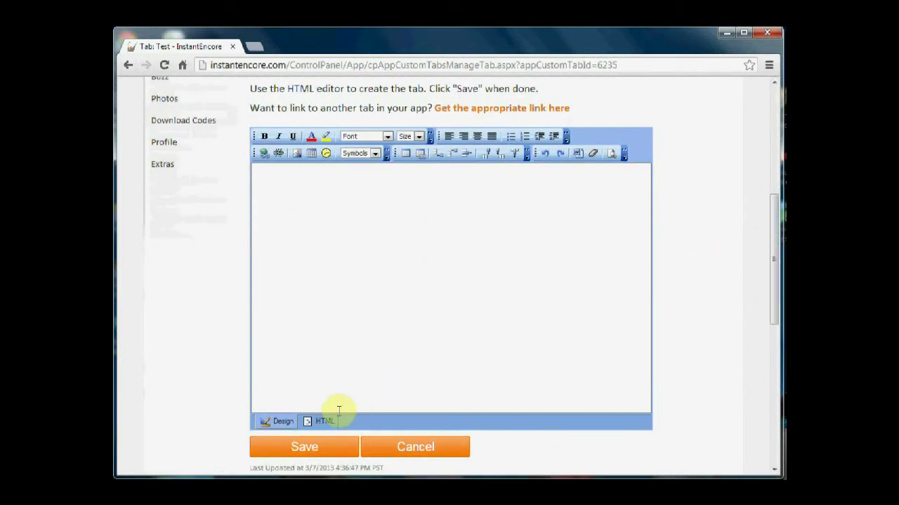
left_click(317, 421)
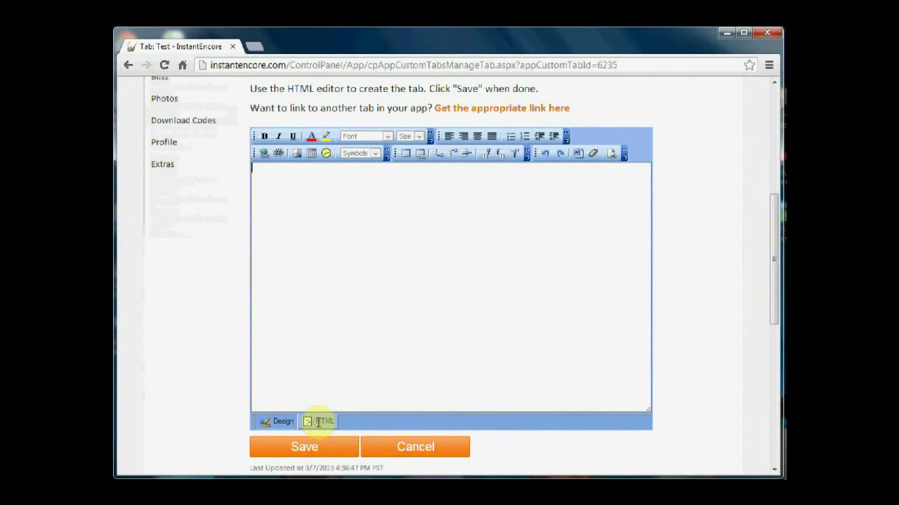
left_click(309, 208)
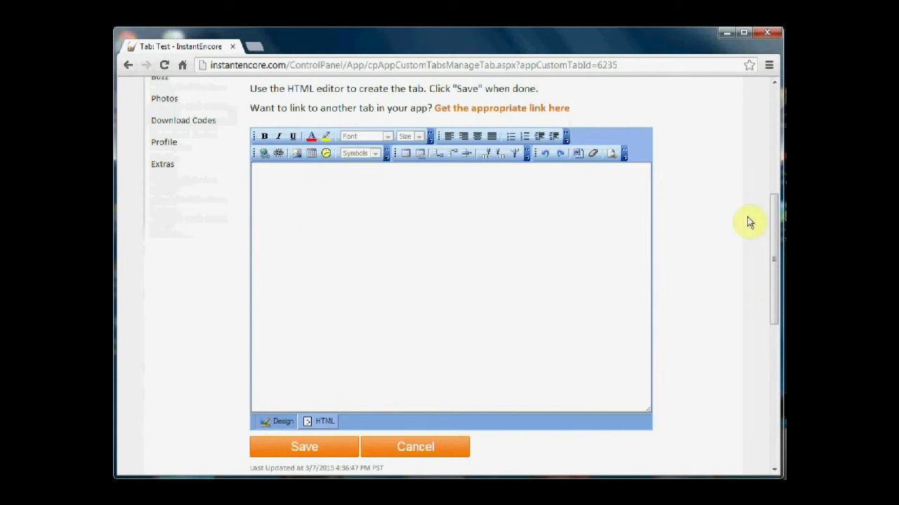
- Turn on Advanced HTML mode for the Test tab and turn it off again, returning to the page editor
left_click_drag(770, 224, 772, 296)
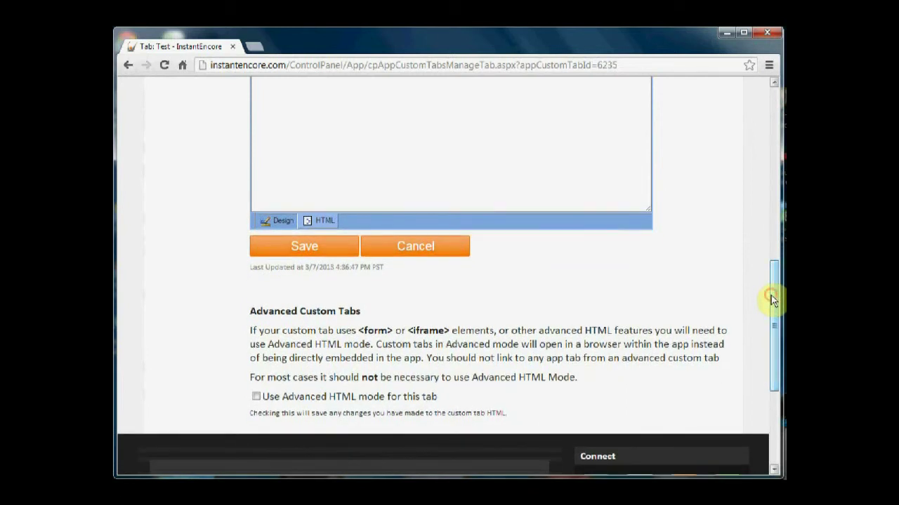
left_click(257, 398)
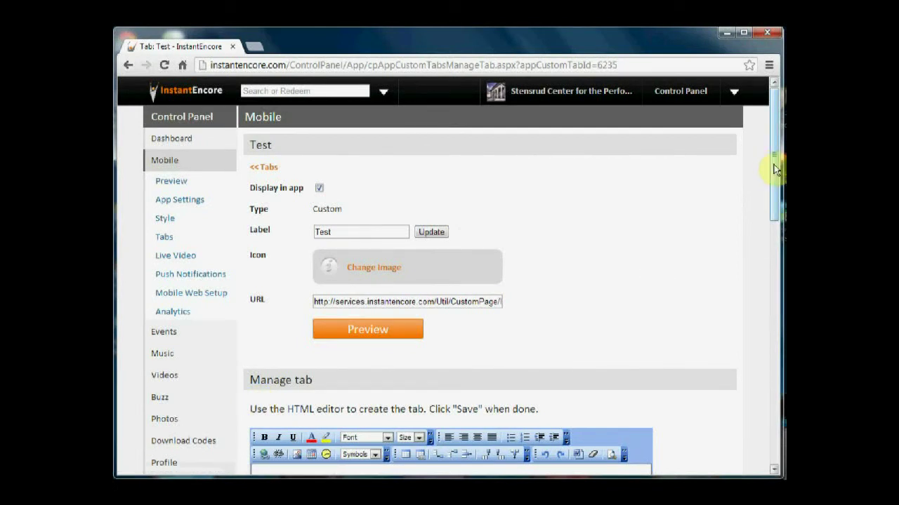
left_click_drag(774, 167, 770, 337)
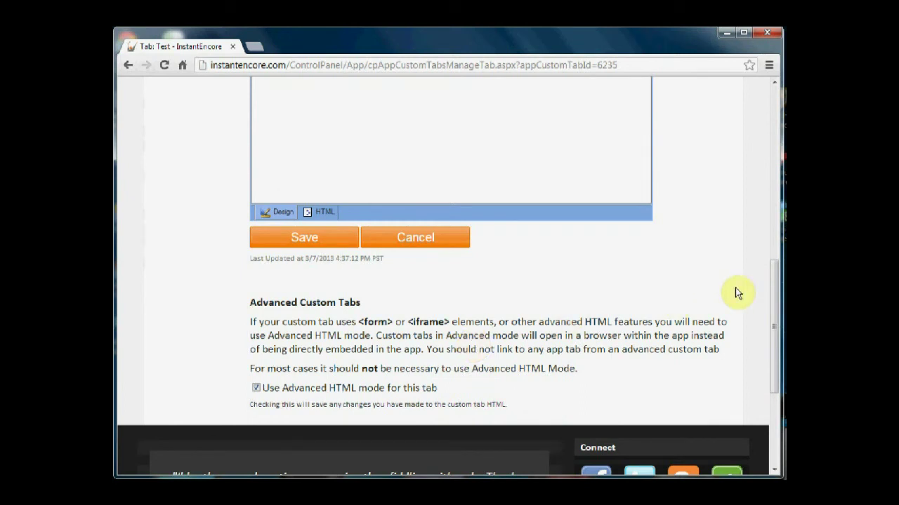
left_click(257, 388)
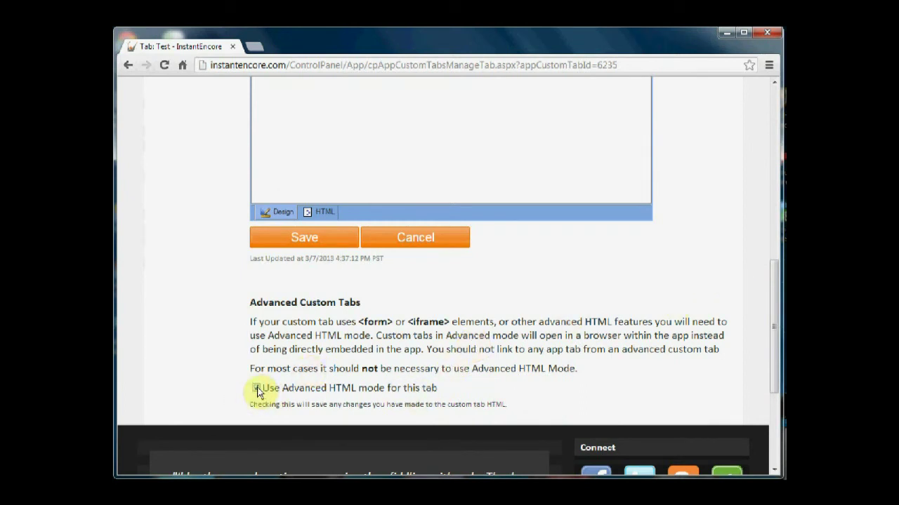
left_click(256, 388)
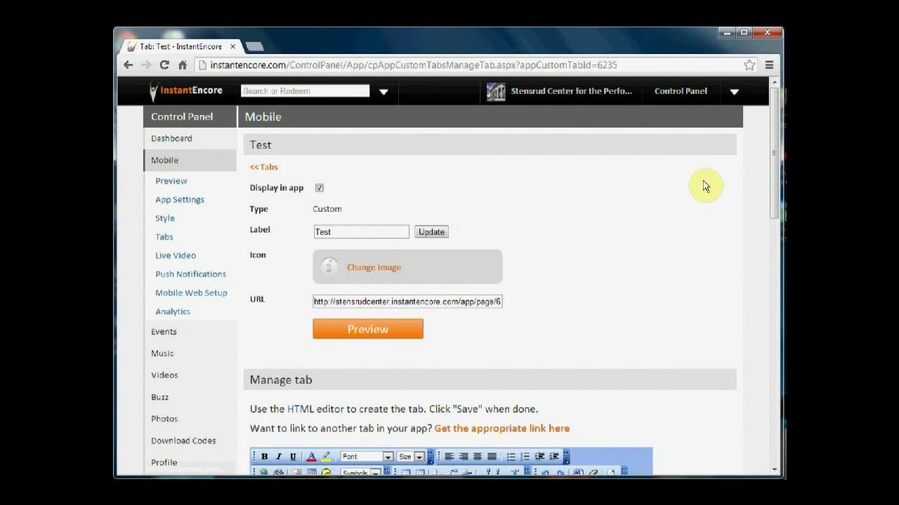
left_click_drag(773, 163, 770, 233)
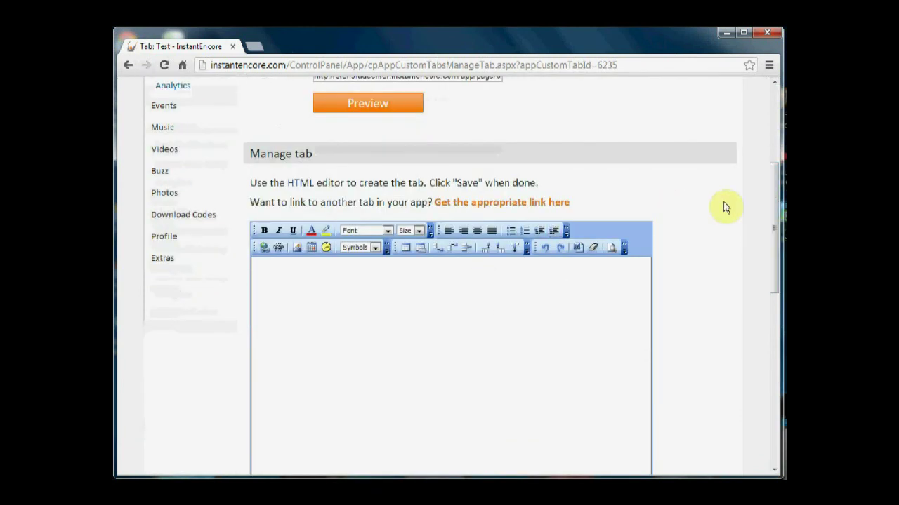